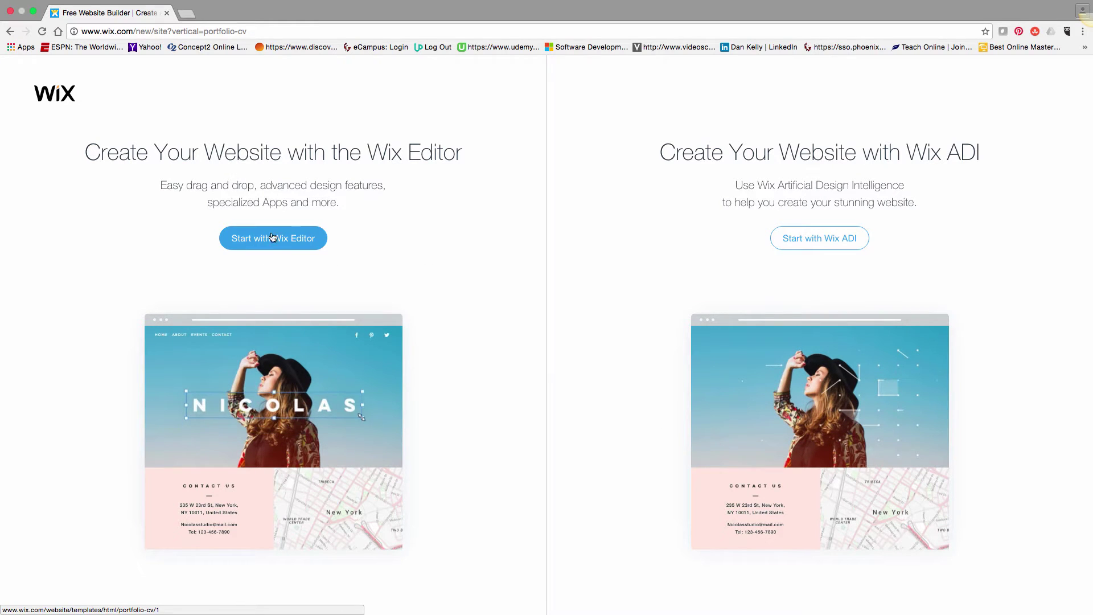
Step: Choose the Wix Editor and scroll through the Portfolio & CV template gallery
{"action": "left_click", "coordinate": [290, 239]}
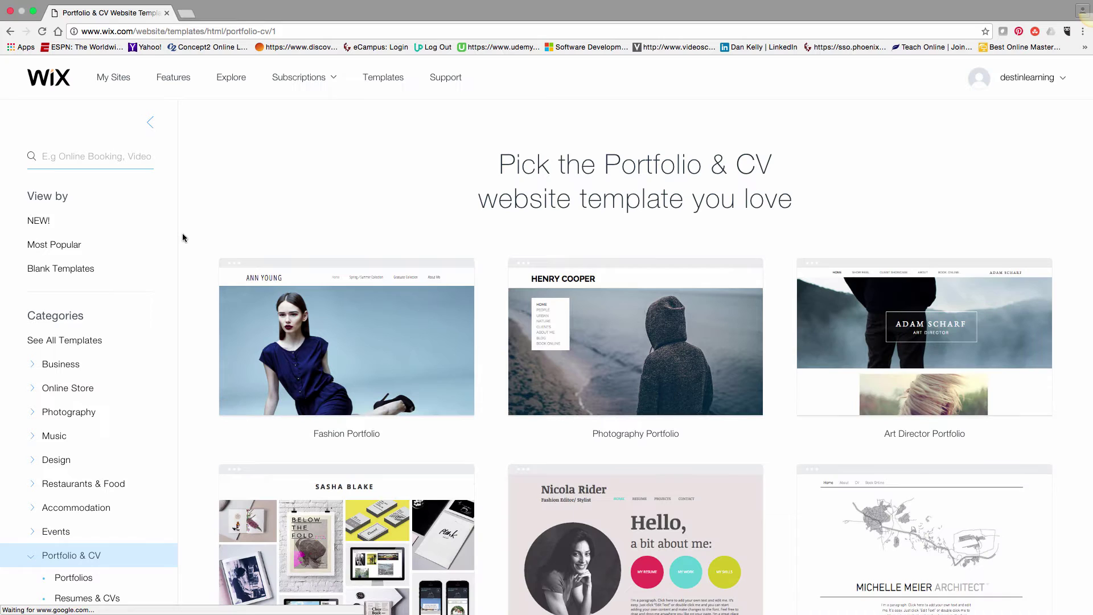
{"action": "scroll", "coordinate": [182, 237], "scroll_direction": "down", "scroll_amount": 3}
{"action": "scroll", "coordinate": [182, 237], "scroll_direction": "down", "scroll_amount": 3}
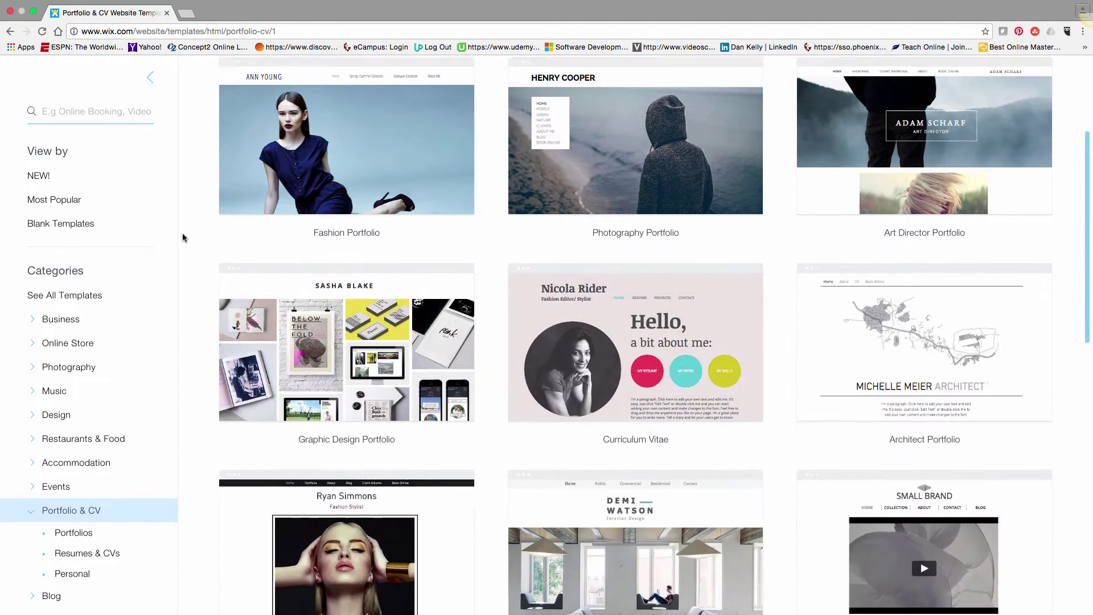
{"action": "scroll", "coordinate": [169, 242], "scroll_direction": "down", "scroll_amount": 1}
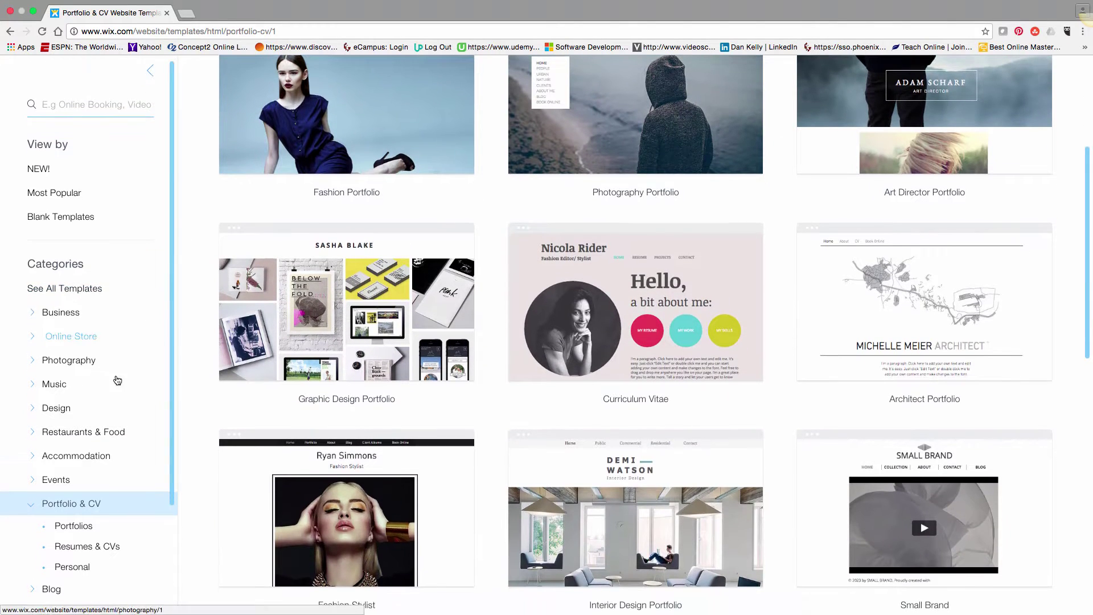
Step: Filter to Resumes & CVs templates and open the project manager resume template for editing
{"action": "left_click", "coordinate": [108, 550]}
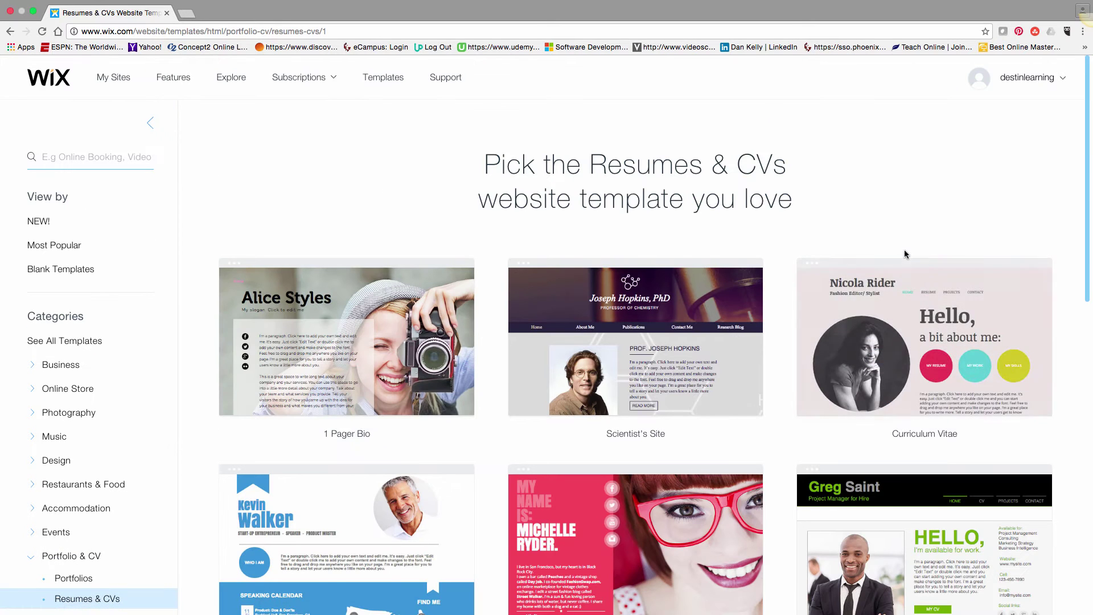
{"action": "scroll", "coordinate": [905, 253], "scroll_direction": "down", "scroll_amount": 5}
{"action": "mouse_move", "coordinate": [906, 353]}
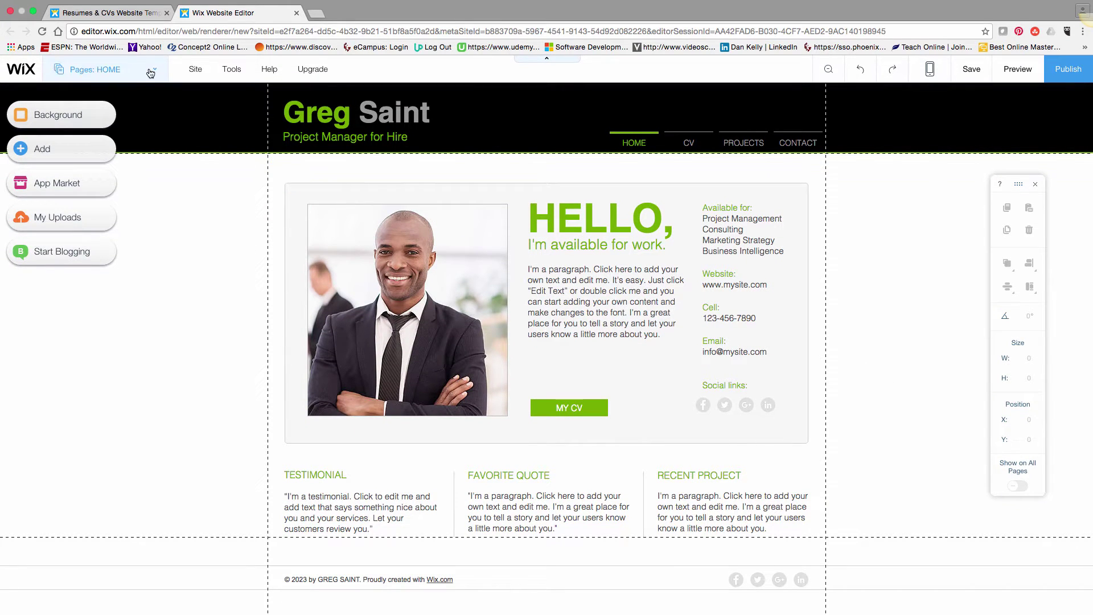
Step: Preview the CV, PROJECTS and CONTACT pages in turn from the Pages list
{"action": "left_click", "coordinate": [96, 69]}
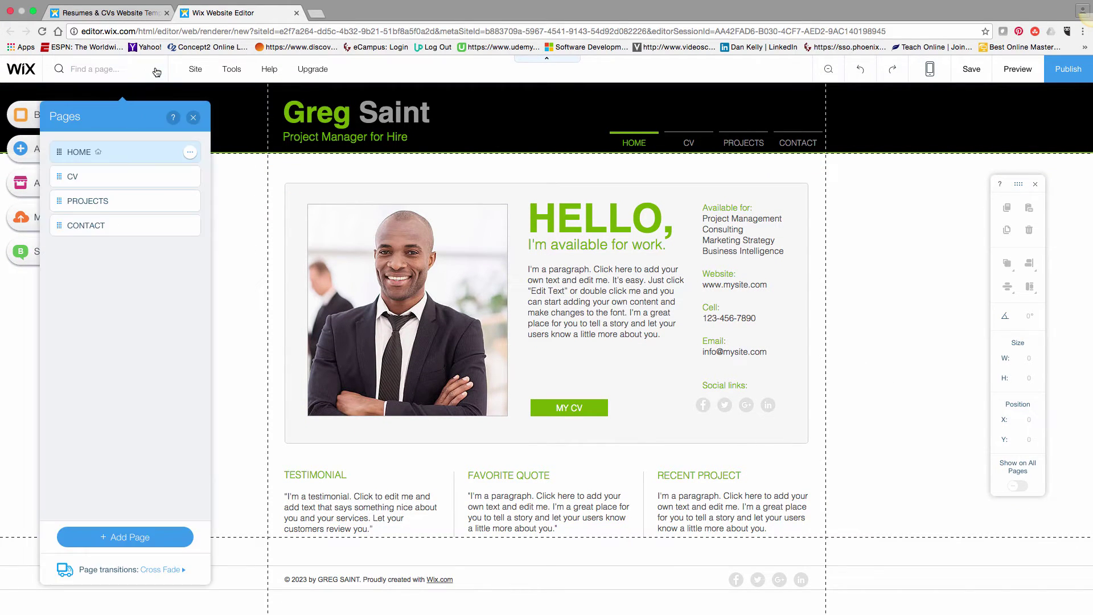
{"action": "left_click", "coordinate": [135, 179]}
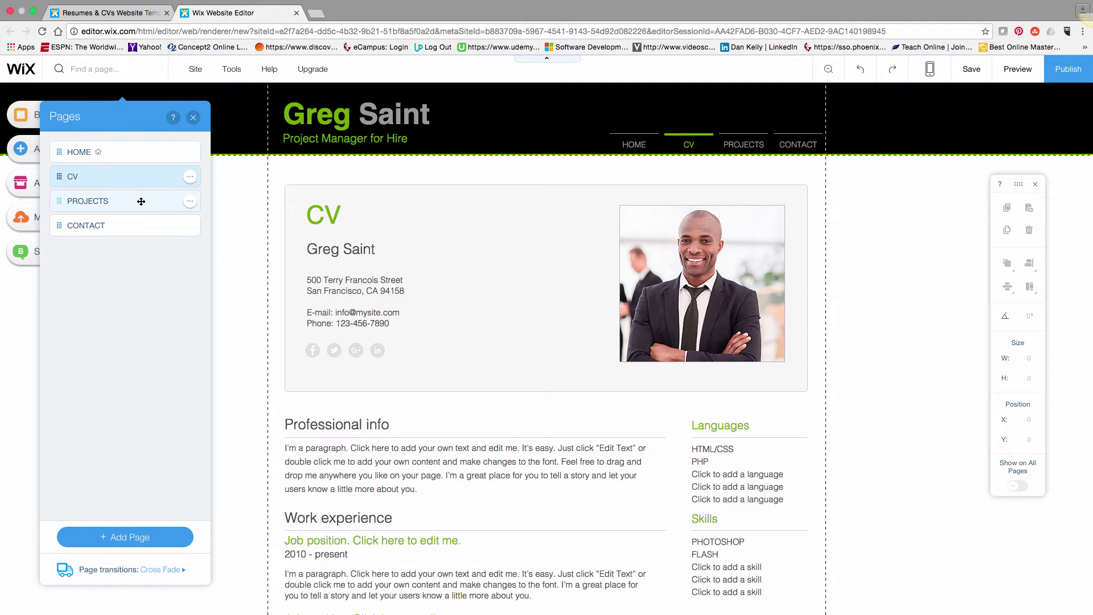
{"action": "left_click", "coordinate": [141, 201]}
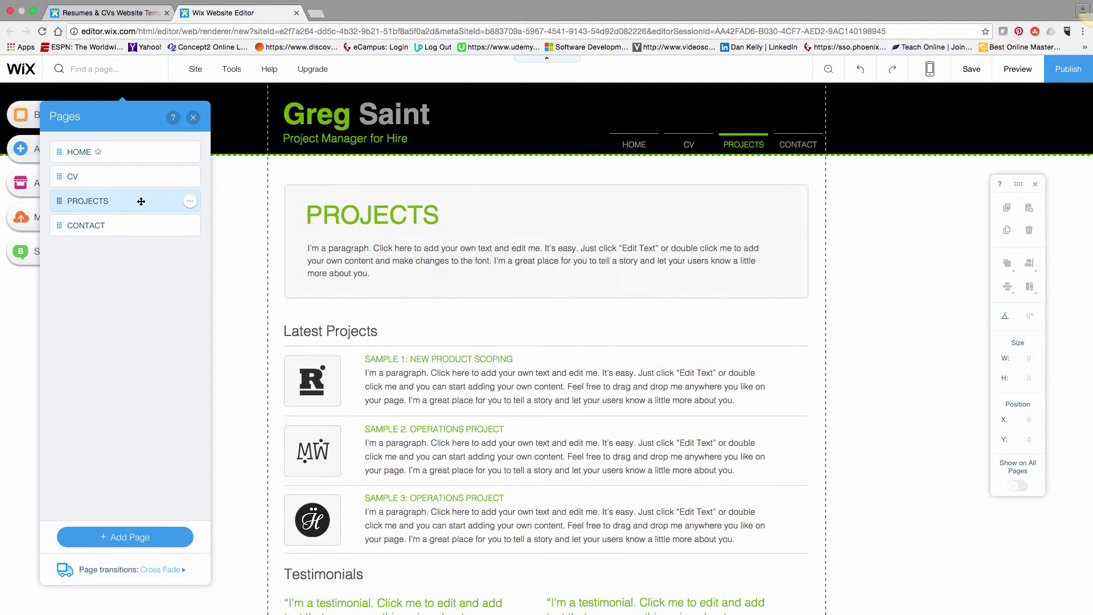
{"action": "left_click", "coordinate": [122, 224]}
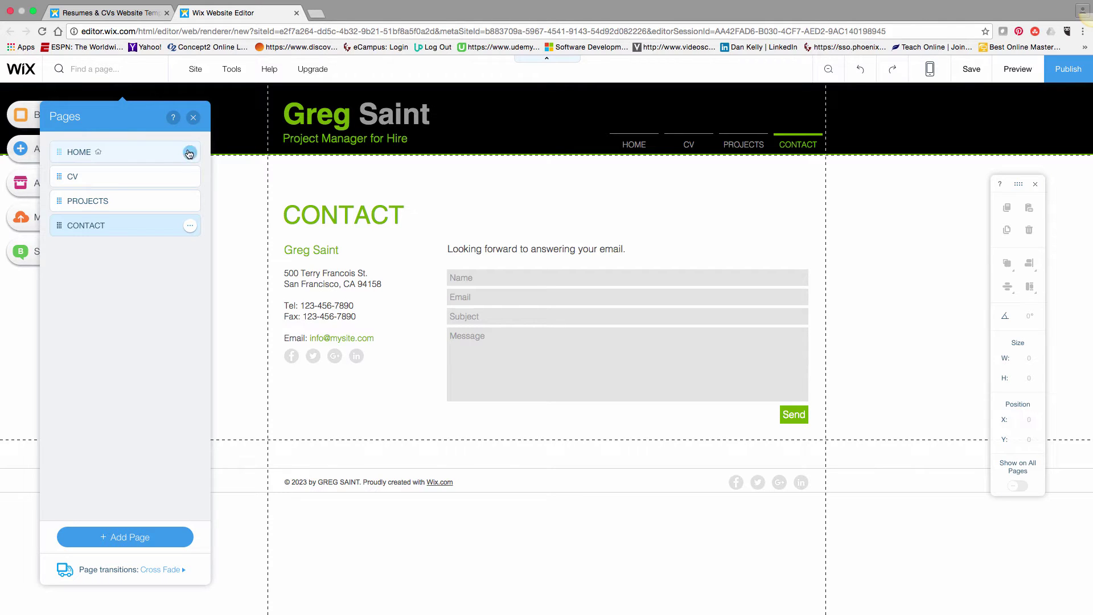
Step: On the HOME page, retitle the header with the owner's full name, correcting the typos
{"action": "left_click", "coordinate": [71, 152]}
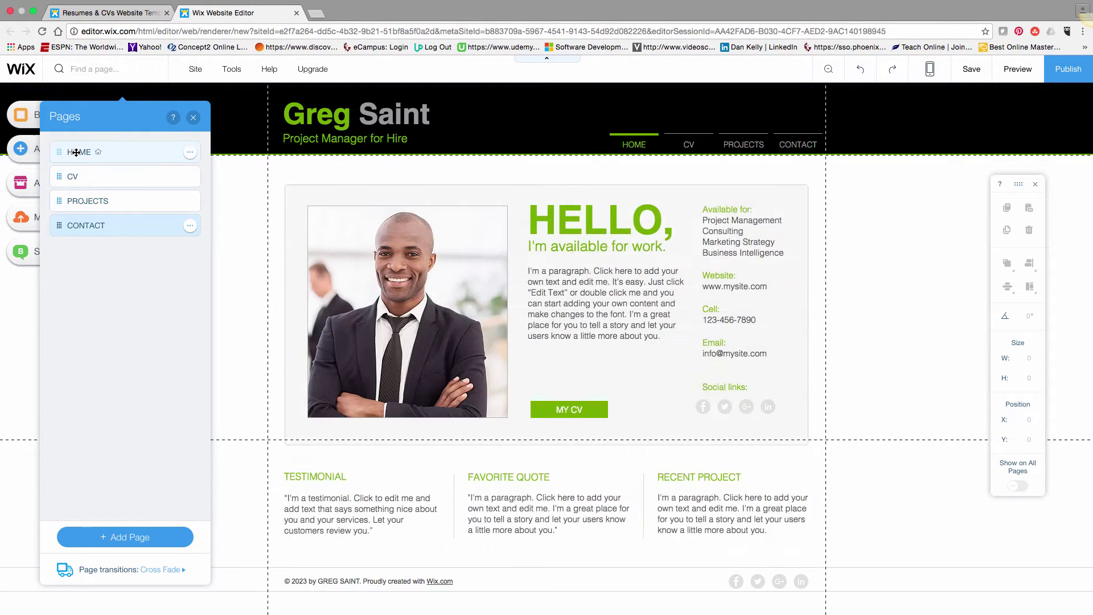
{"action": "left_click", "coordinate": [332, 115]}
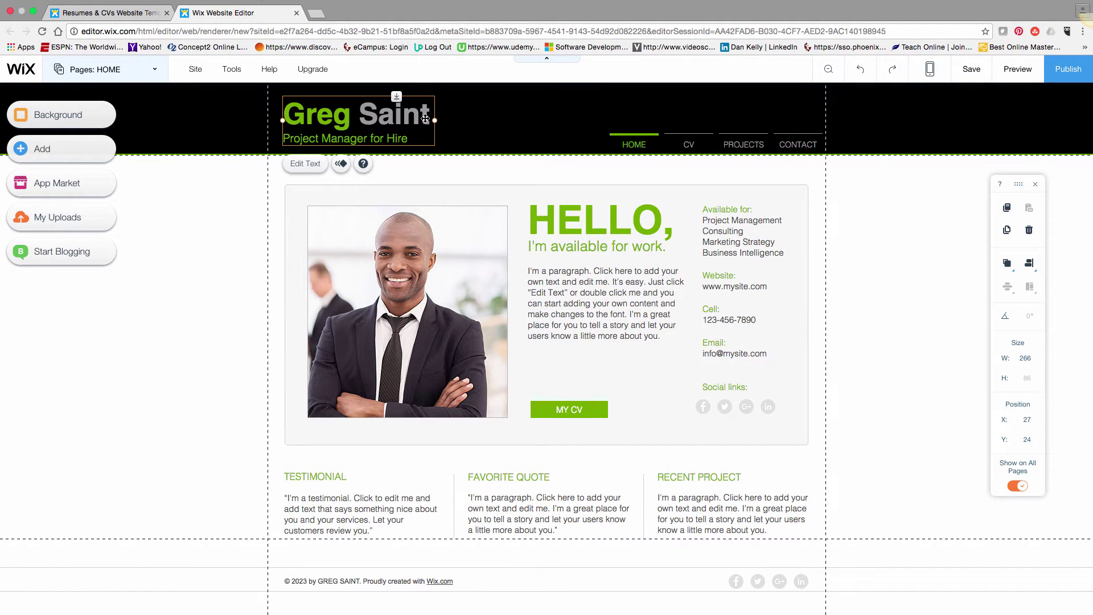
{"action": "double_click", "coordinate": [327, 114]}
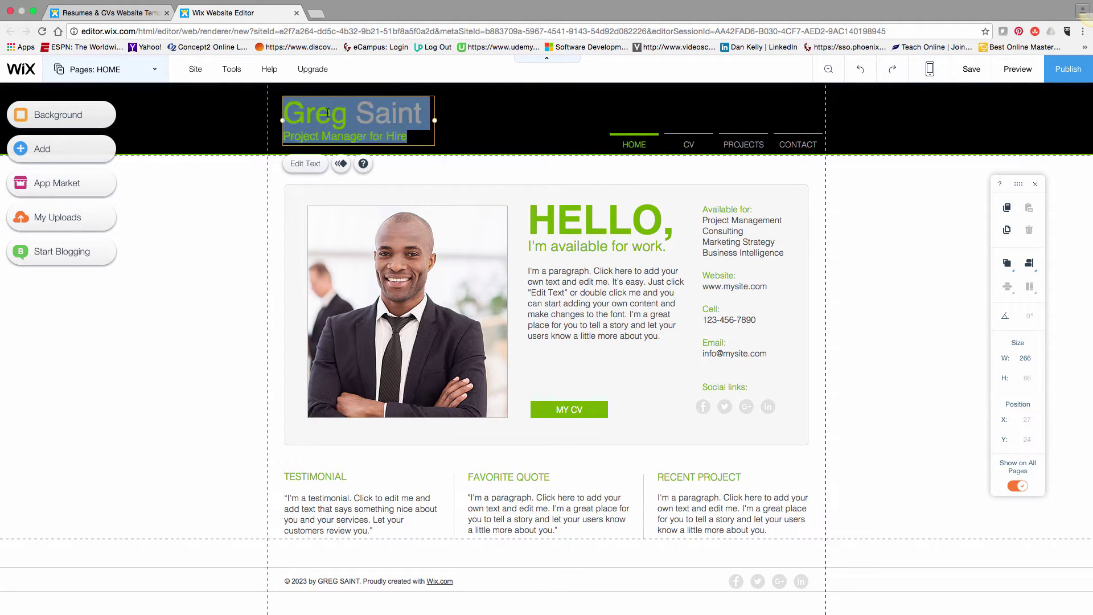
{"action": "type", "text": "Er"}
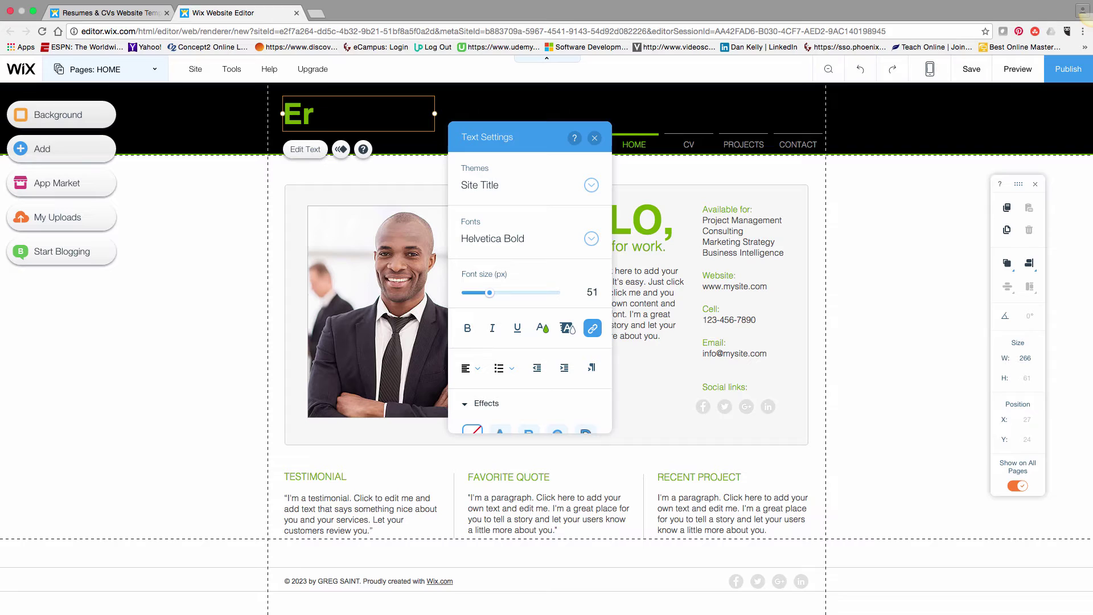
{"action": "type", "text": "ic frick"}
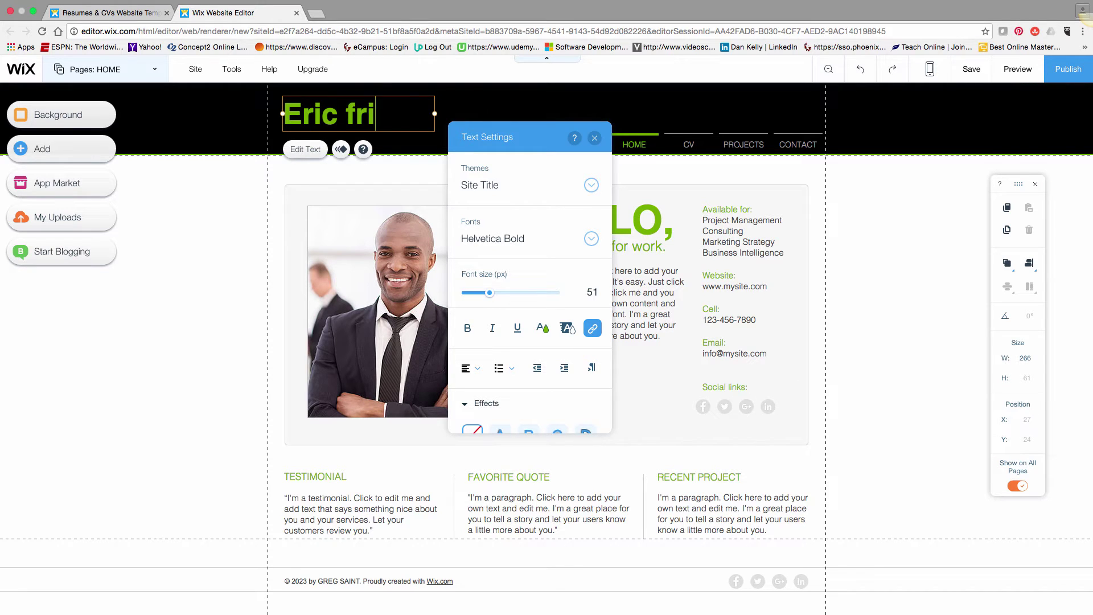
{"action": "key", "text": "BackSpace"}
{"action": "key", "text": "BackSpace"}
{"action": "key", "text": "BackSpace"}
{"action": "key", "text": "BackSpace"}
{"action": "key", "text": "BackSpace"}
{"action": "type", "text": "Frick "}
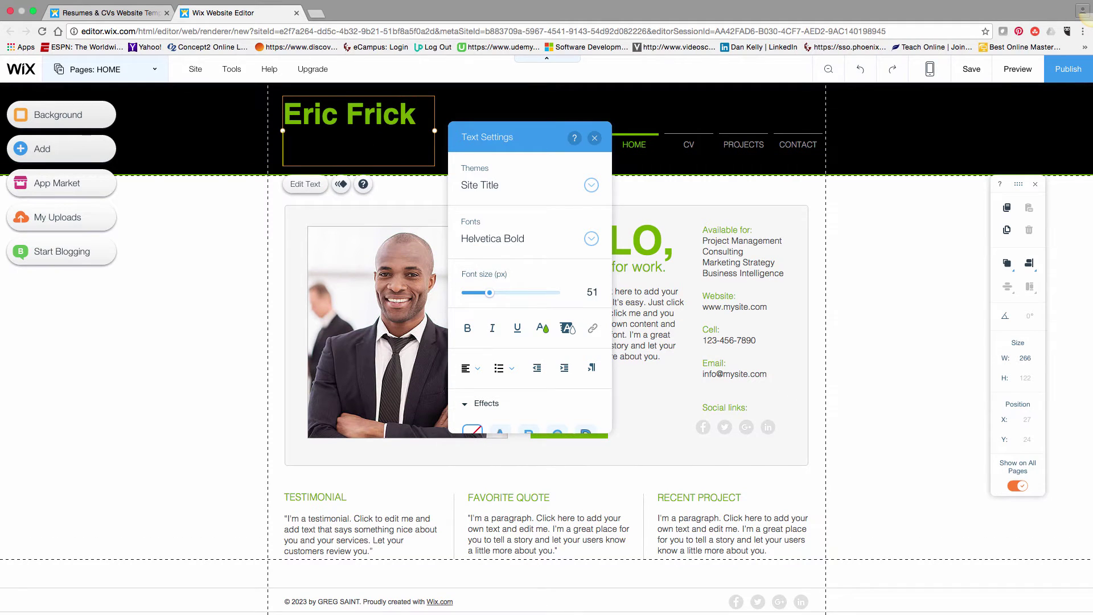
{"action": "type", "text": "S"}
{"action": "key", "text": "BackSpace"}
{"action": "key", "text": "BackSpace"}
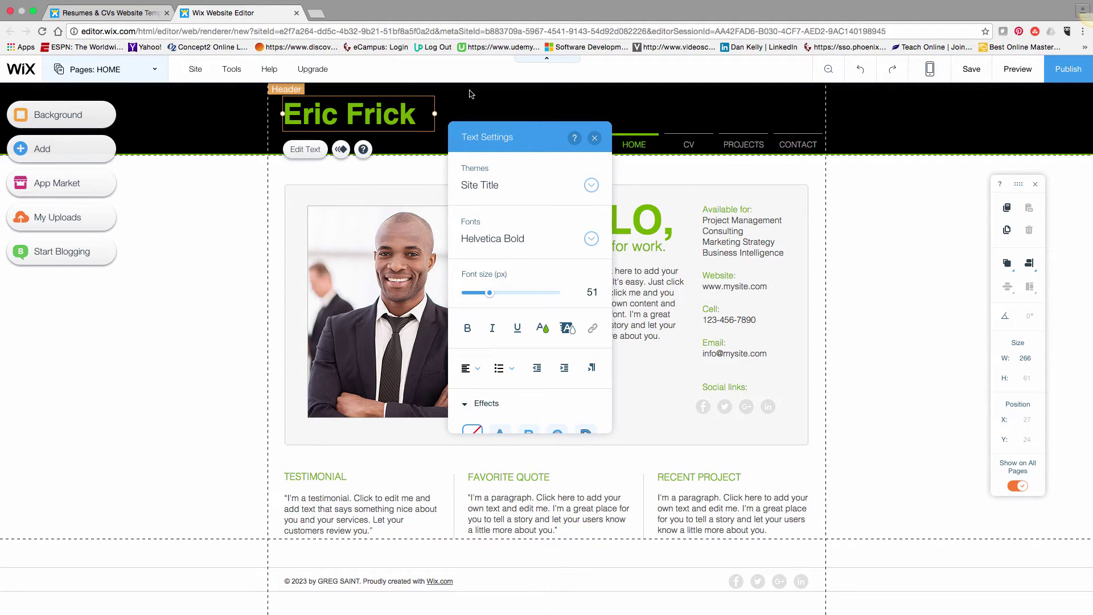
{"action": "left_click", "coordinate": [547, 115]}
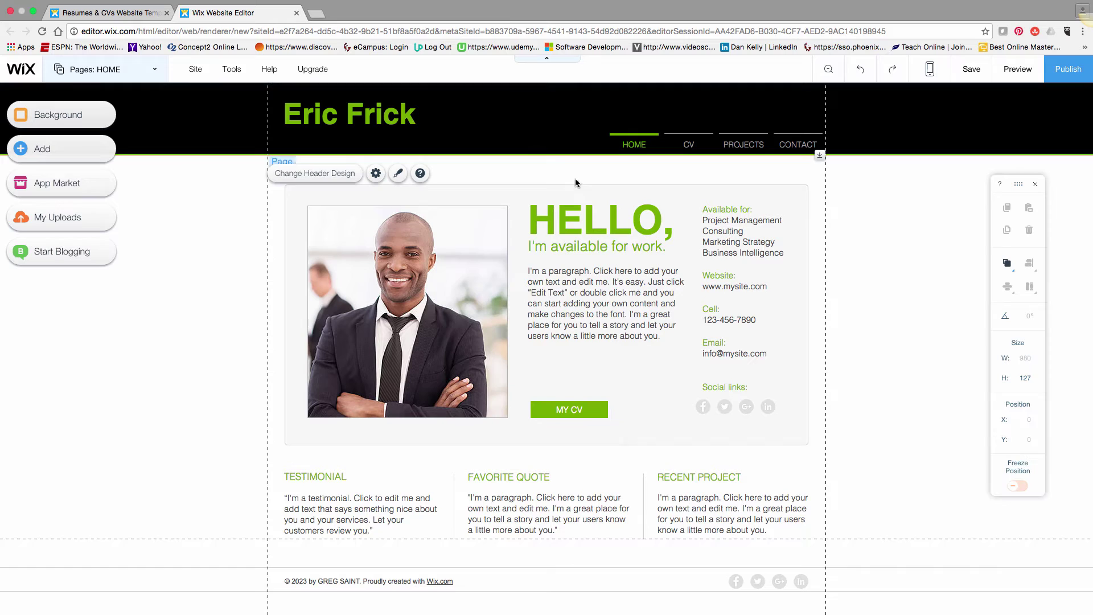
Step: Replace the HOME portrait with the owner's photo uploaded from the DestinLearning images folder
{"action": "left_click", "coordinate": [405, 280]}
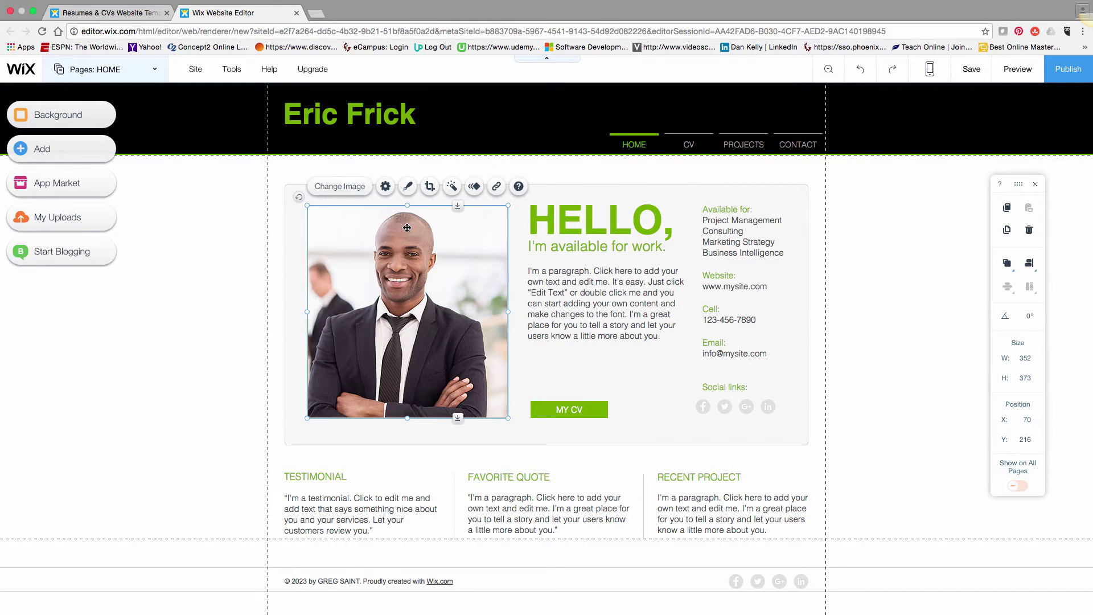
{"action": "left_click", "coordinate": [353, 186]}
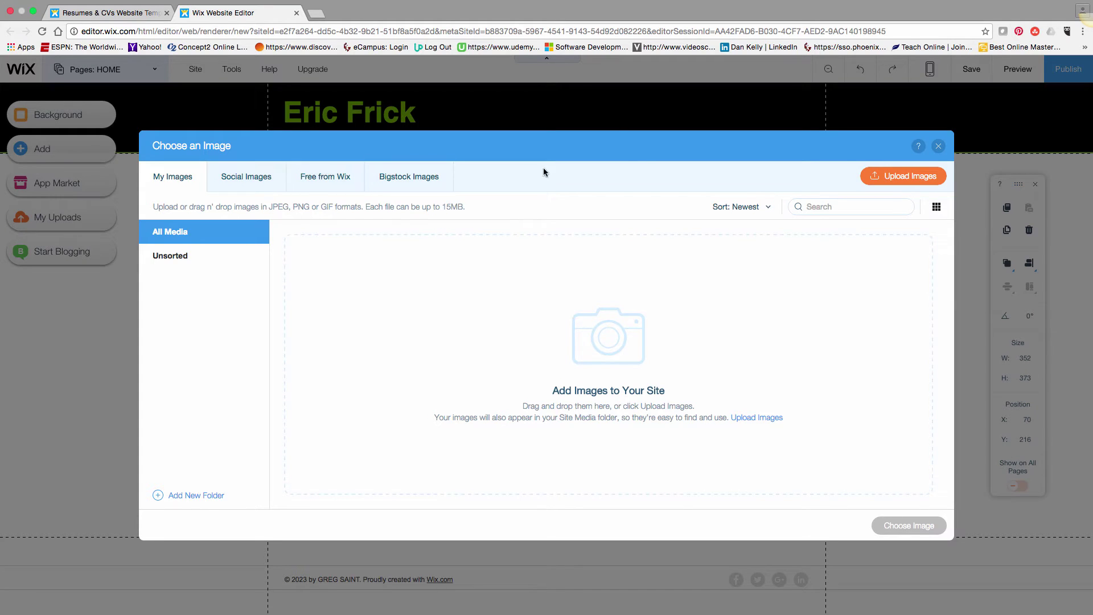
{"action": "left_click", "coordinate": [907, 178]}
{"action": "double_click", "coordinate": [622, 153]}
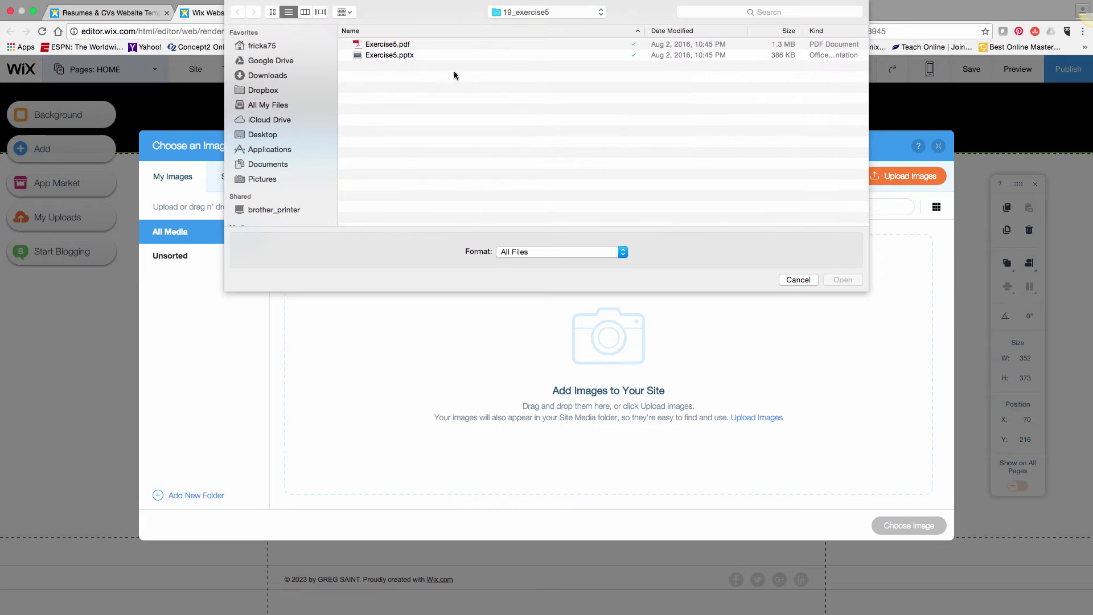
{"action": "left_click", "coordinate": [572, 12]}
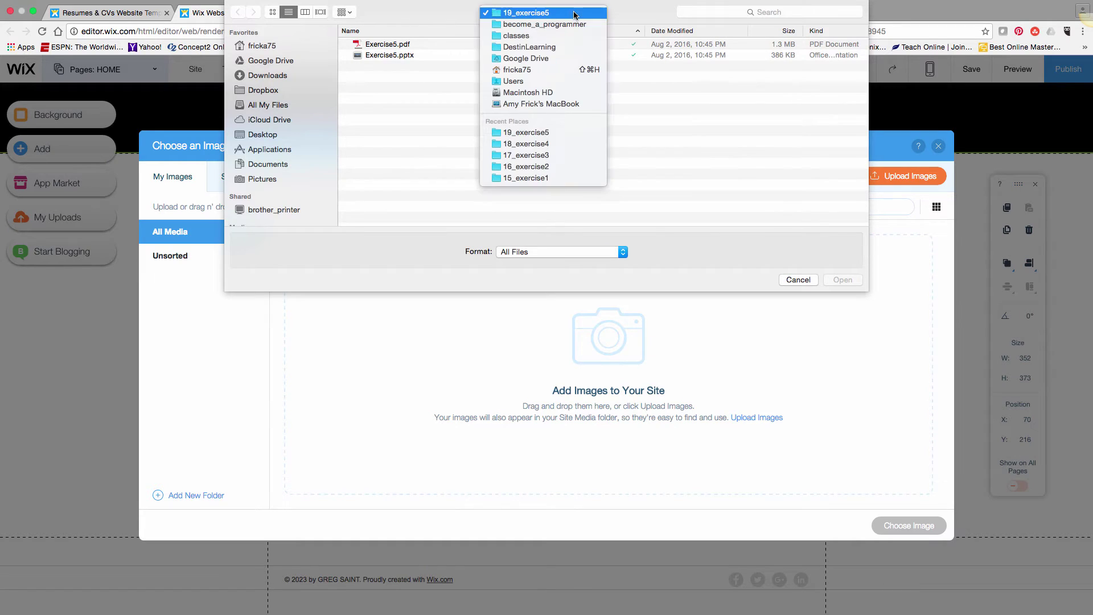
{"action": "left_click", "coordinate": [530, 47]}
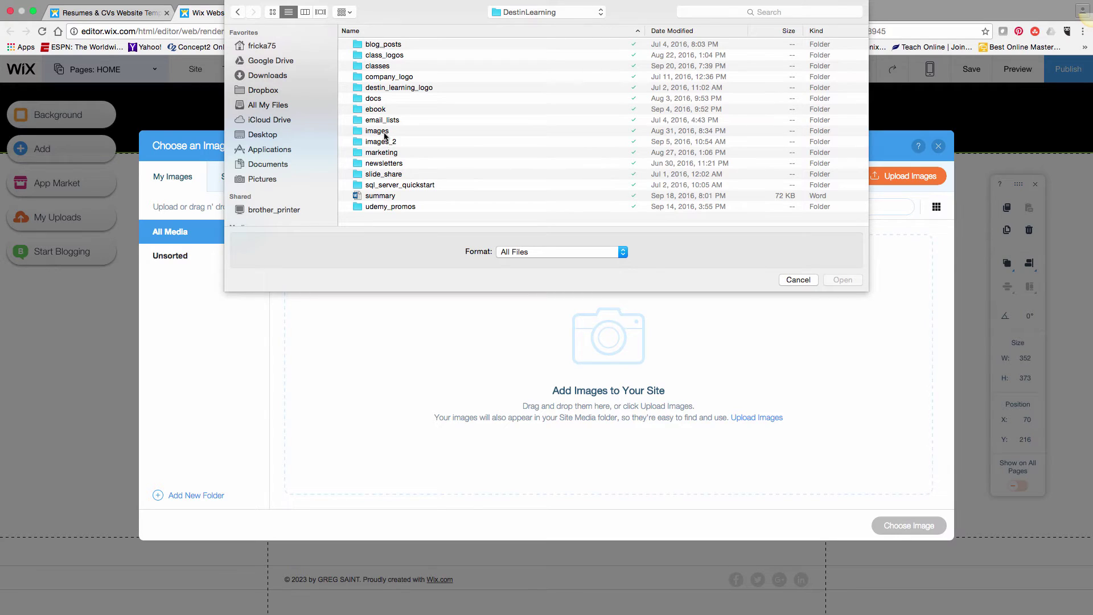
{"action": "double_click", "coordinate": [385, 134]}
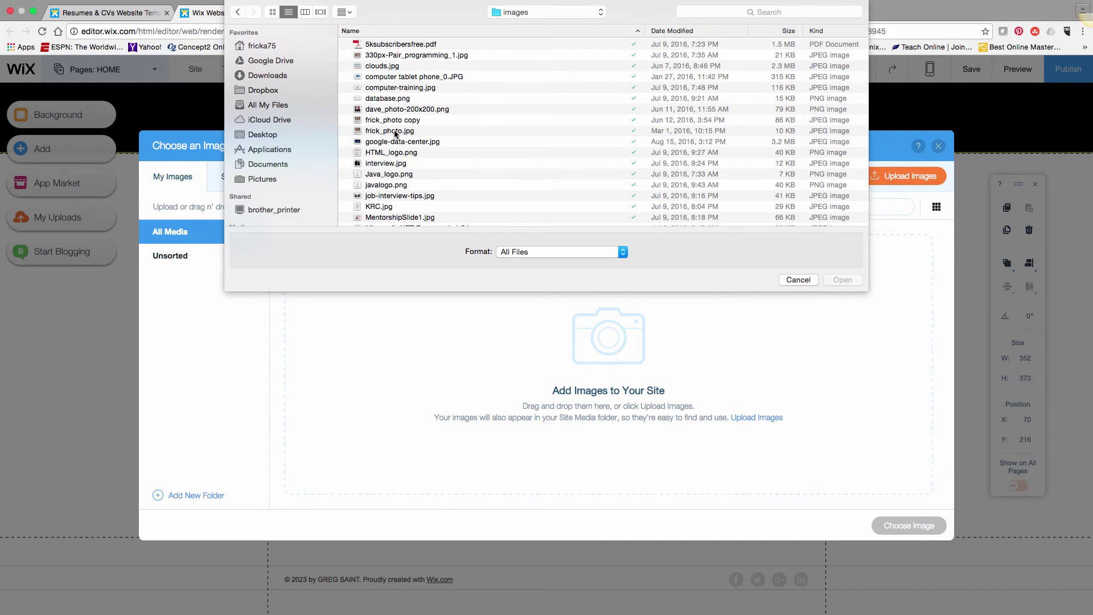
{"action": "left_click", "coordinate": [394, 133]}
{"action": "left_click", "coordinate": [838, 279]}
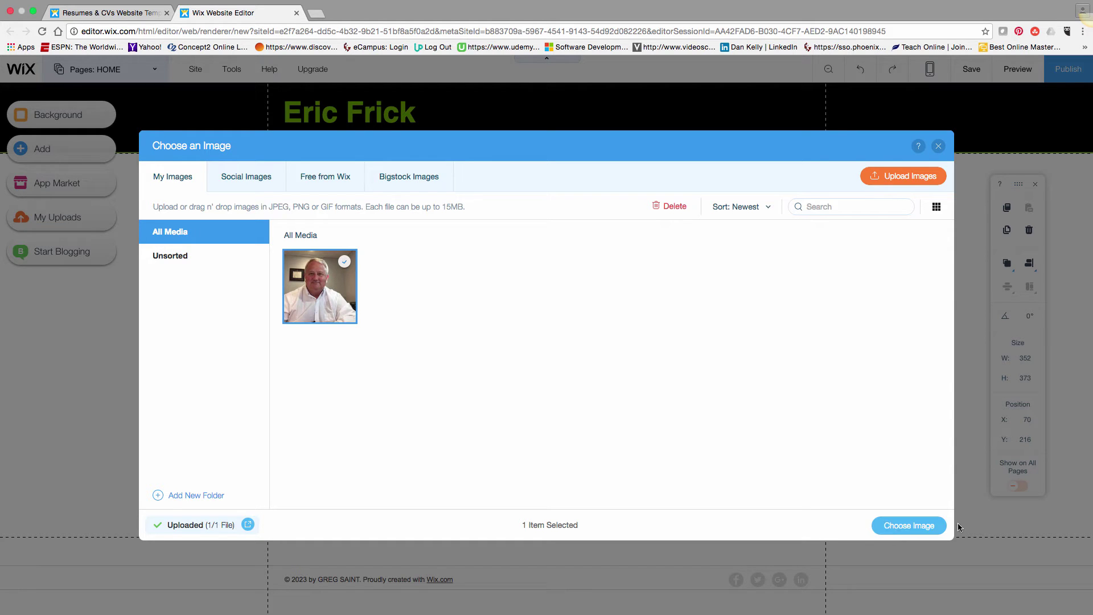
{"action": "left_click", "coordinate": [907, 529]}
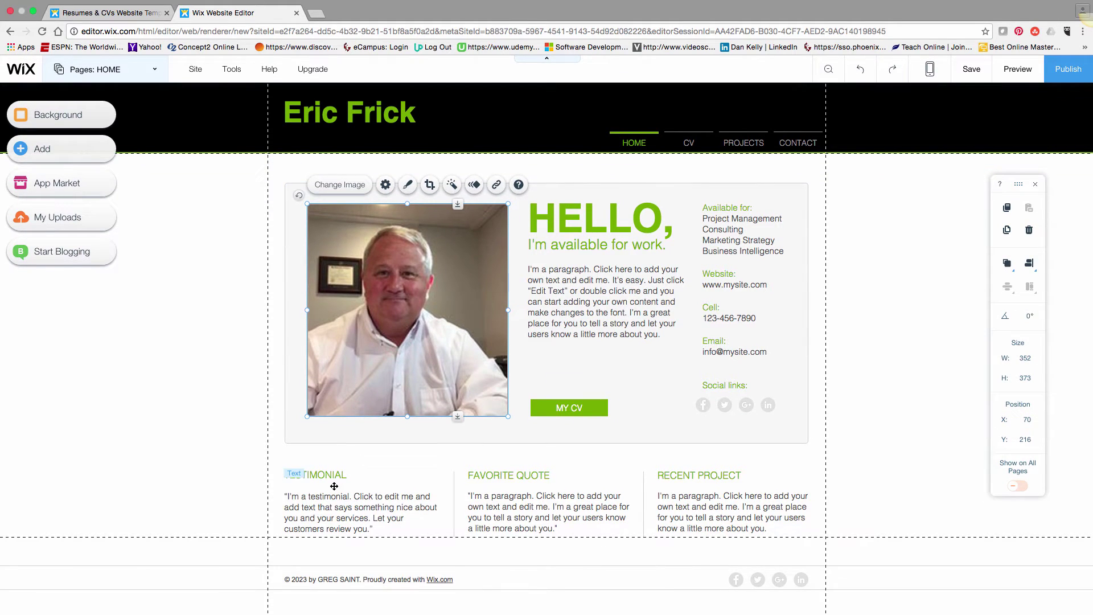
Step: Overwrite the Testimonial placeholder paragraph so it reads 'This is my tetsimonial'
{"action": "left_click", "coordinate": [386, 499]}
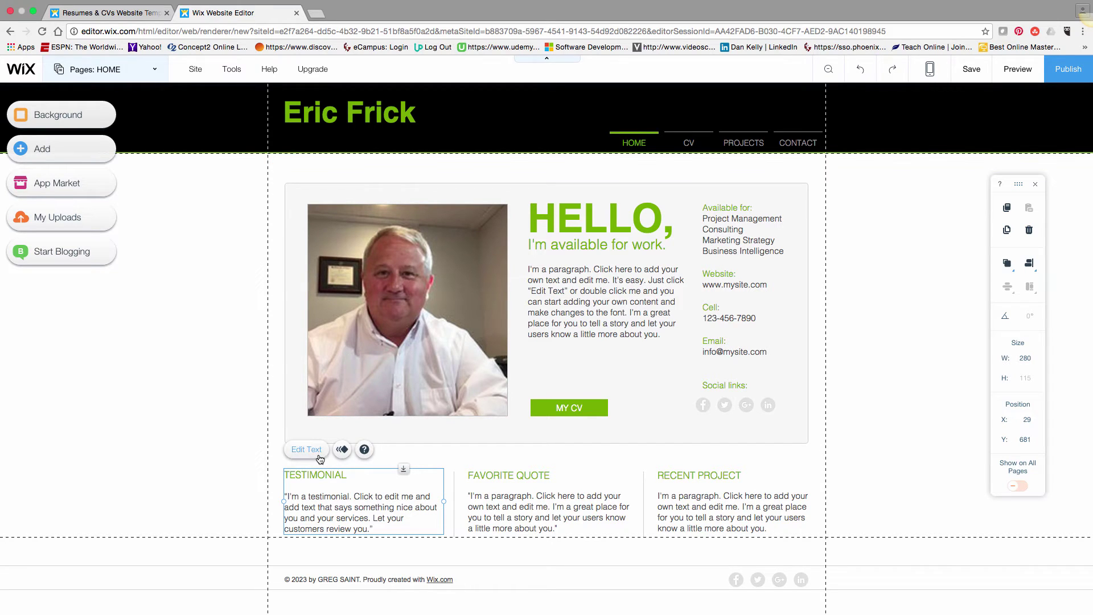
{"action": "left_click", "coordinate": [307, 450]}
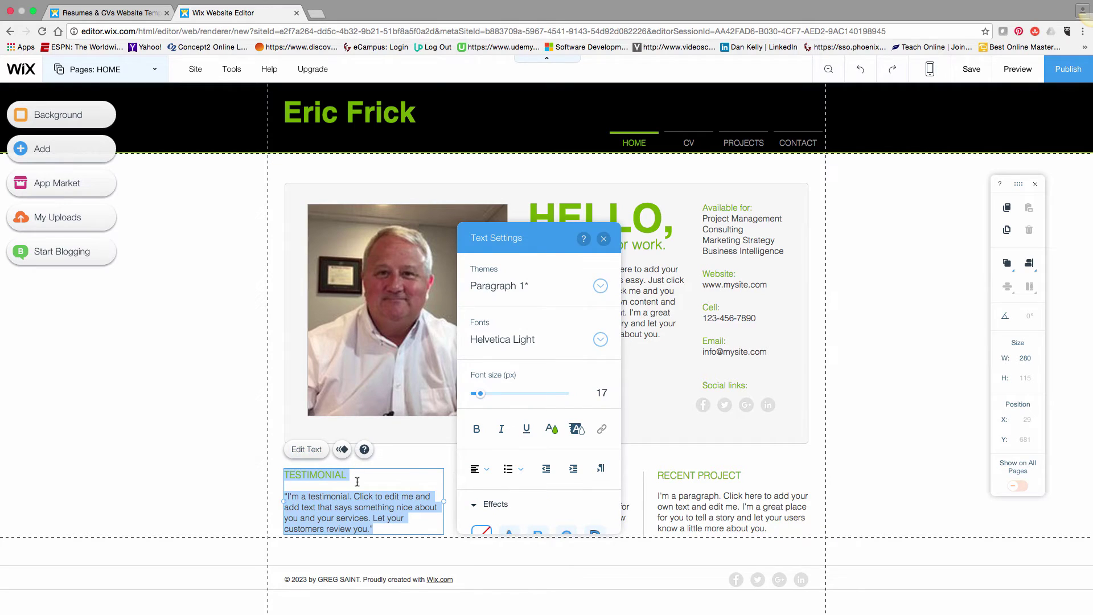
{"action": "left_click", "coordinate": [333, 506]}
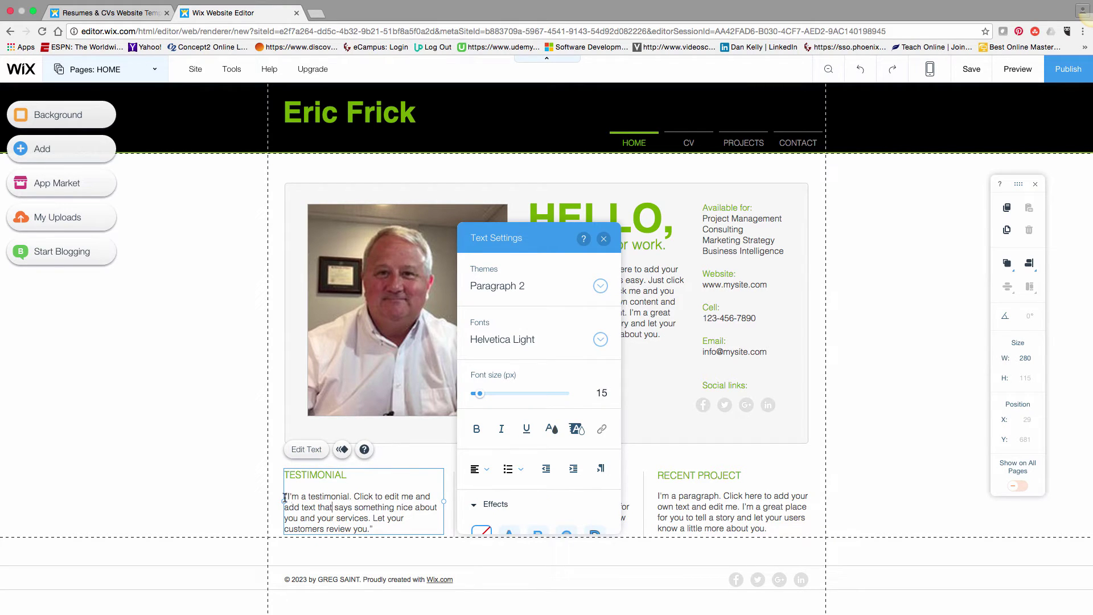
{"action": "left_click_drag", "start_coordinate": [284, 497], "coordinate": [401, 525]}
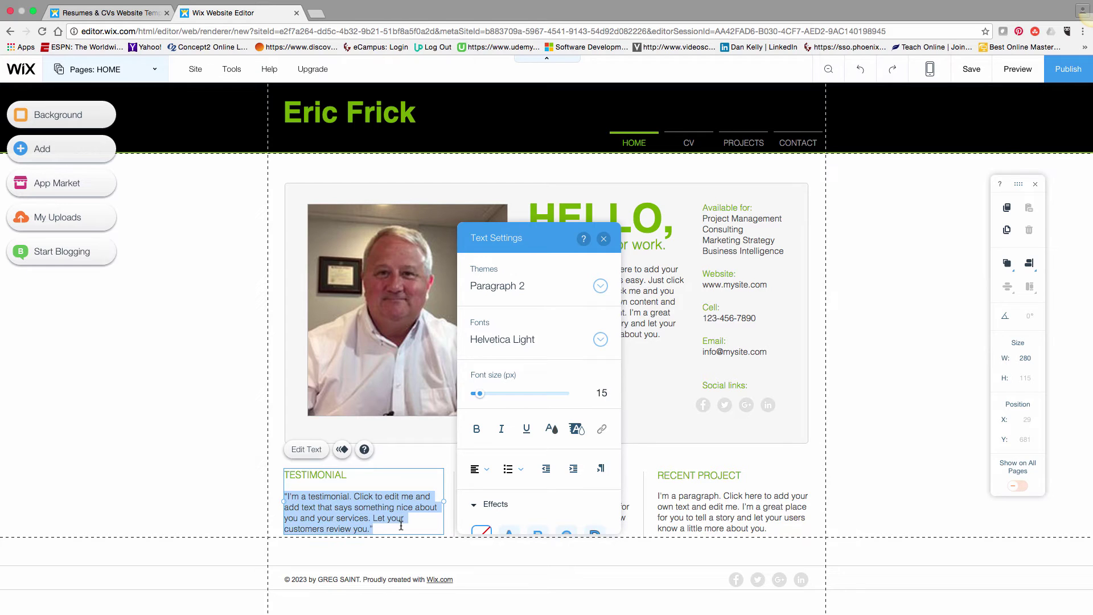
{"action": "type", "text": "Th"}
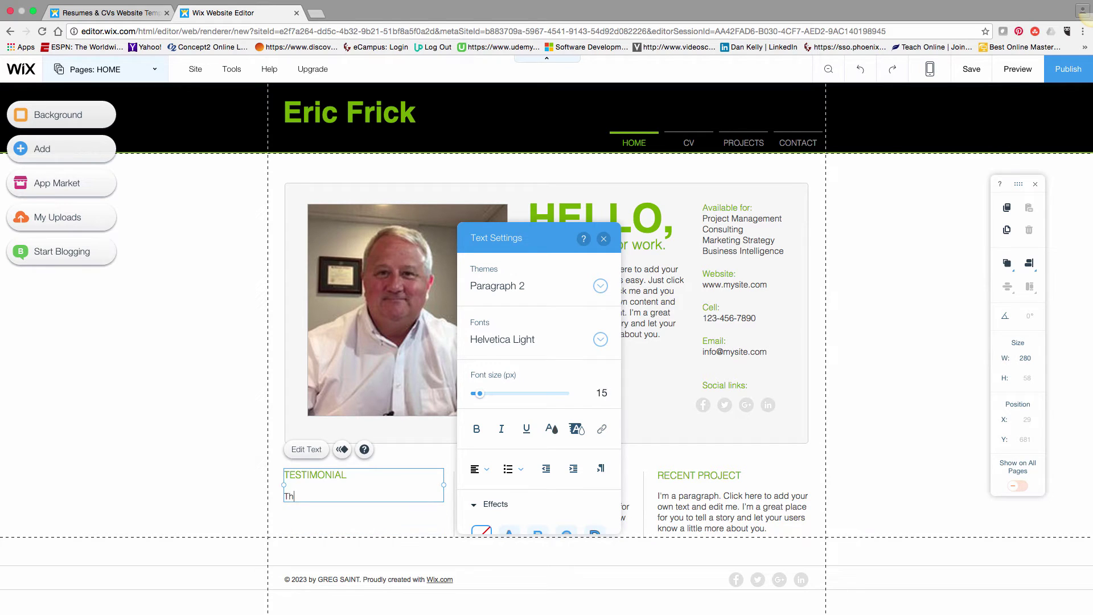
{"action": "type", "text": "is is my tetsimonial"}
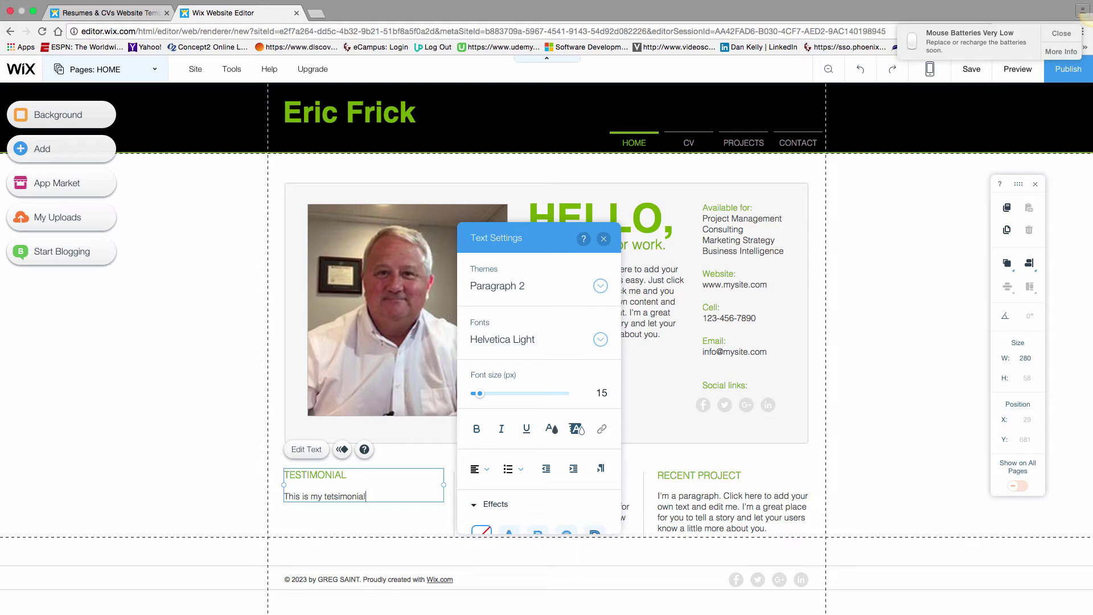
{"action": "left_click", "coordinate": [691, 465]}
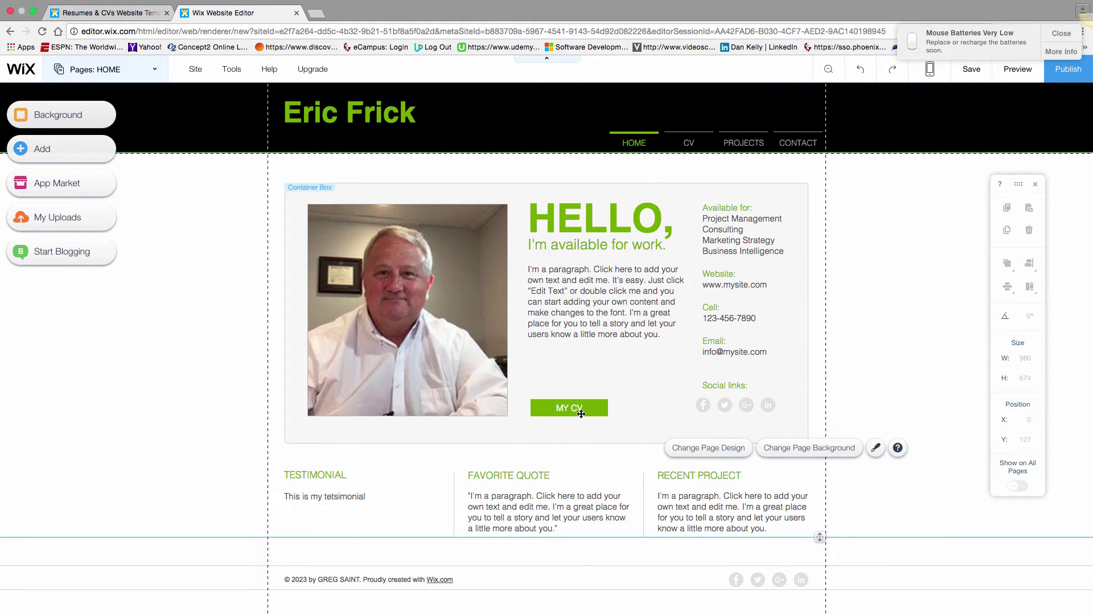
Step: Delete the Favorite Quote placeholder text and type 'This is my favorite quote'
{"action": "left_click", "coordinate": [515, 486]}
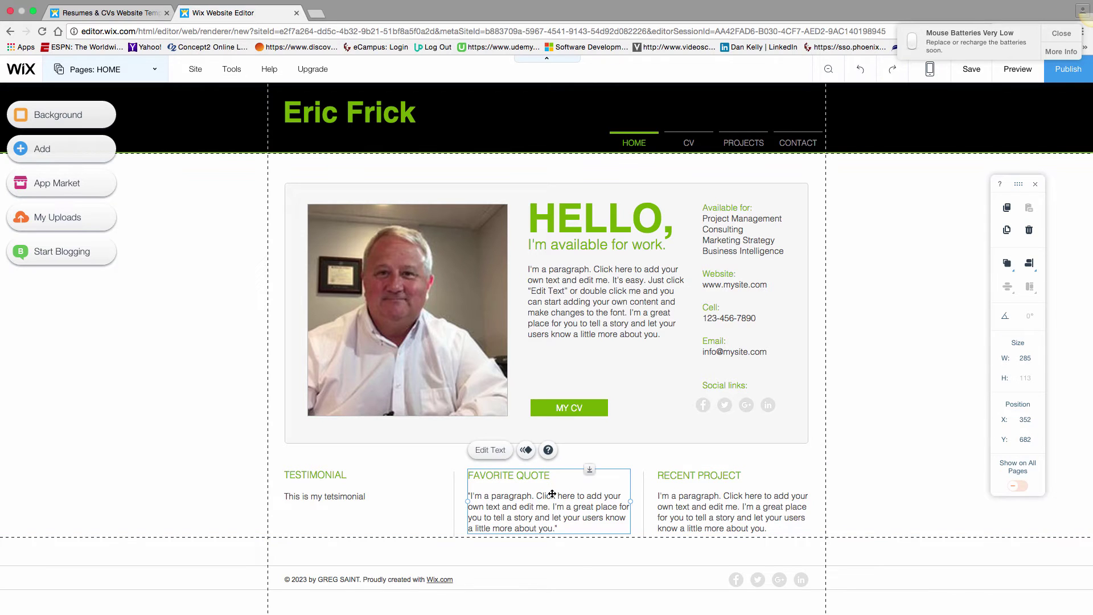
{"action": "left_click", "coordinate": [498, 461]}
{"action": "left_click", "coordinate": [573, 531]}
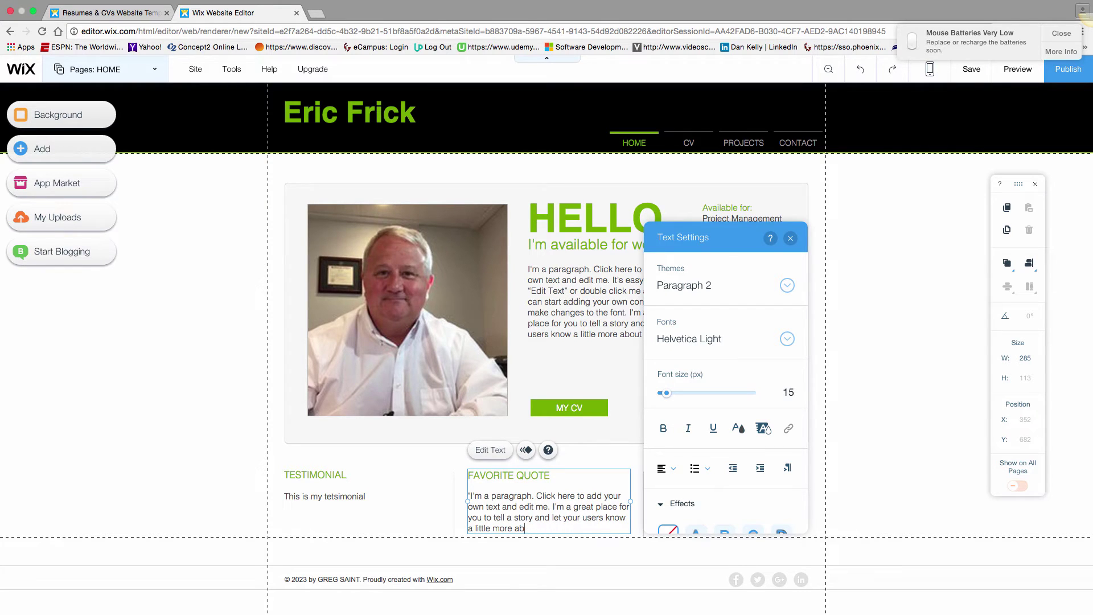
{"action": "key", "text": "BackSpace"}
{"action": "key", "text": "BackSpace"}
{"action": "key", "text": "BackSpace"}
{"action": "key", "text": "BackSpace"}
{"action": "key", "text": "BackSpace"}
{"action": "key", "text": "BackSpace"}
{"action": "key", "text": "BackSpace"}
{"action": "key", "text": "BackSpace"}
{"action": "key", "text": "BackSpace"}
{"action": "key", "text": "BackSpace"}
{"action": "key", "text": "BackSpace"}
{"action": "key", "text": "BackSpace"}
{"action": "key", "text": "BackSpace"}
{"action": "key", "text": "BackSpace"}
{"action": "key", "text": "BackSpace"}
{"action": "key", "text": "BackSpace"}
{"action": "key", "text": "BackSpace"}
{"action": "key", "text": "BackSpace"}
{"action": "key", "text": "BackSpace"}
{"action": "key", "text": "BackSpace"}
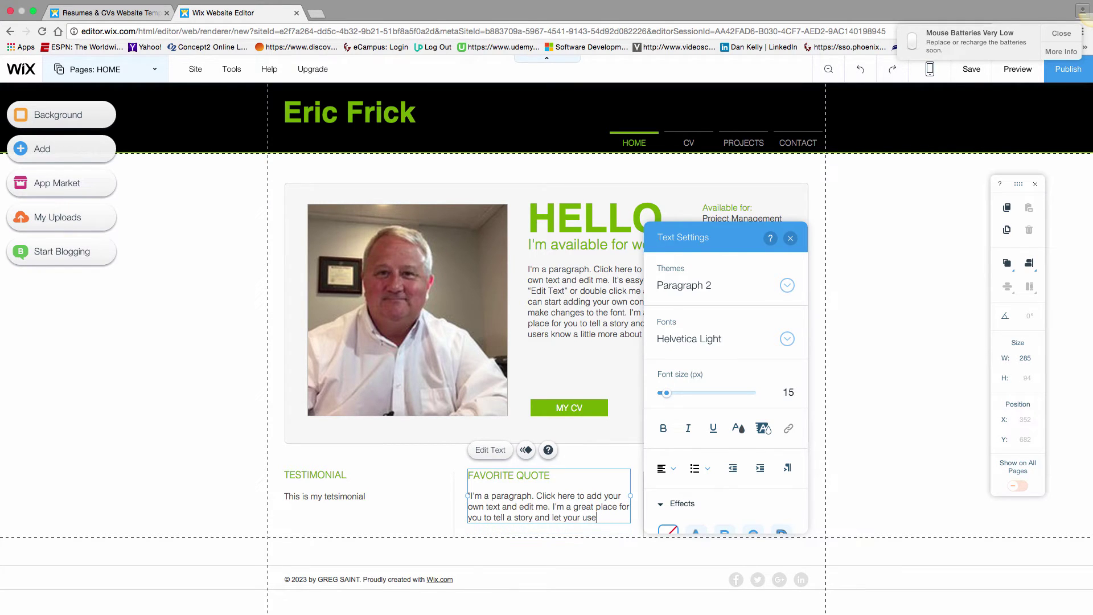
{"action": "key", "text": "BackSpace"}
{"action": "key", "text": "BackSpace"}
{"action": "key", "text": "BackSpace"}
{"action": "key", "text": "BackSpace"}
{"action": "key", "text": "BackSpace"}
{"action": "key", "text": "BackSpace"}
{"action": "key", "text": "BackSpace"}
{"action": "key", "text": "BackSpace"}
{"action": "key", "text": "BackSpace"}
{"action": "key", "text": "BackSpace"}
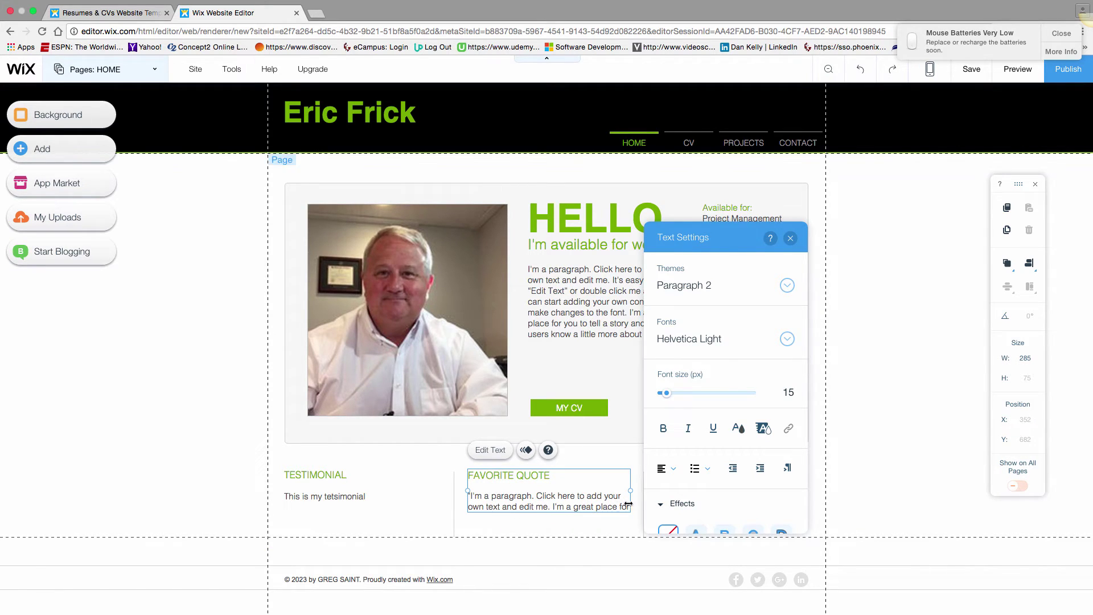
{"action": "left_click_drag", "start_coordinate": [627, 504], "coordinate": [456, 495]}
{"action": "type", "text": "This is my f"}
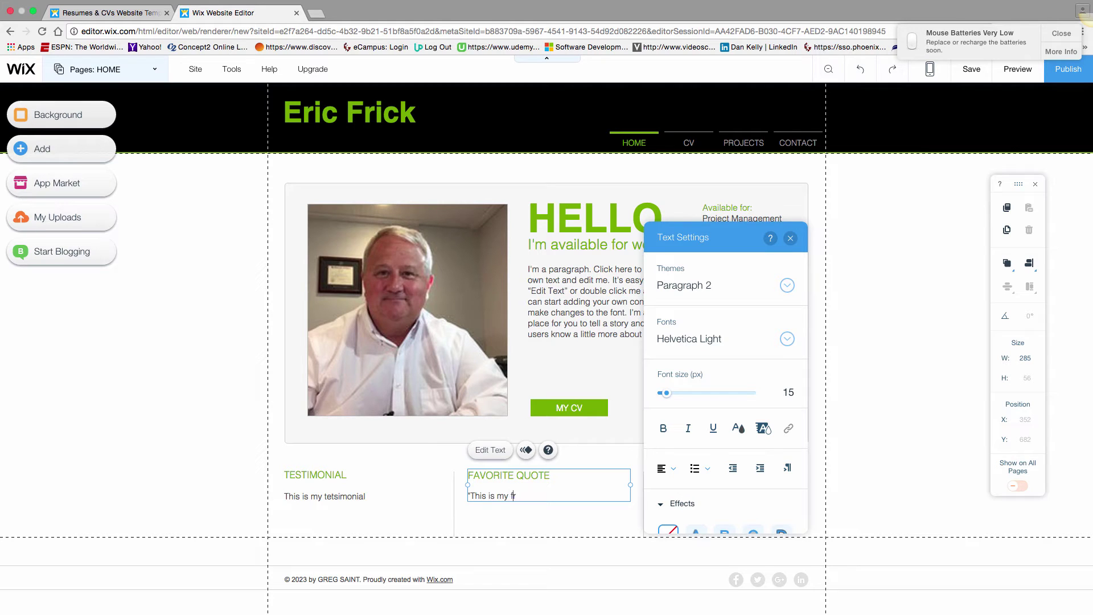
{"action": "type", "text": "avorite quote"}
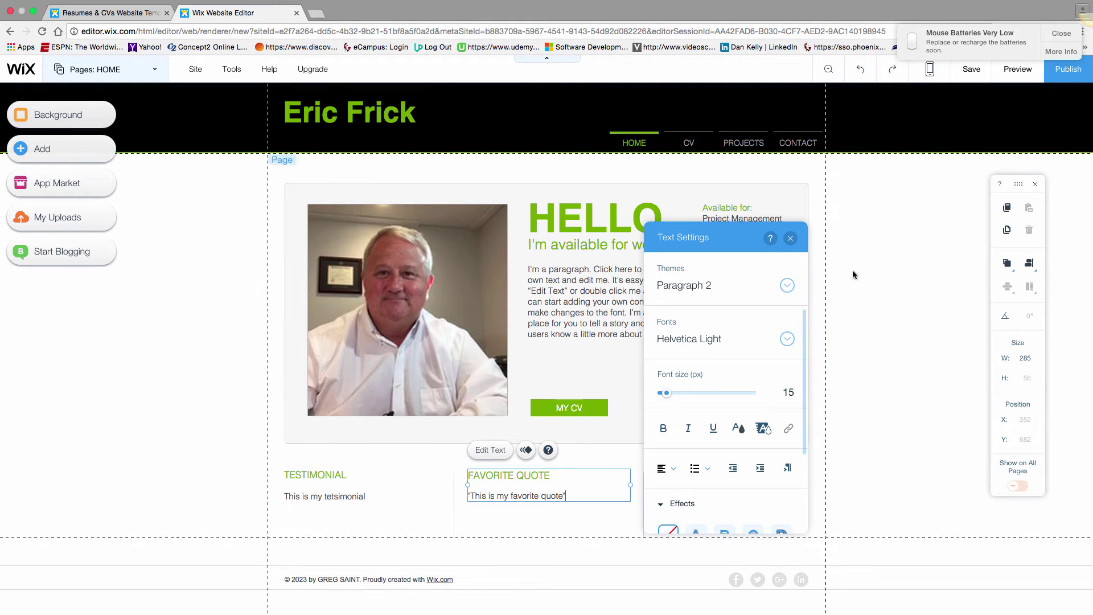
Step: Change the contact column's Website line to destinlearning.com, fixing the typo
{"action": "left_click", "coordinate": [790, 238]}
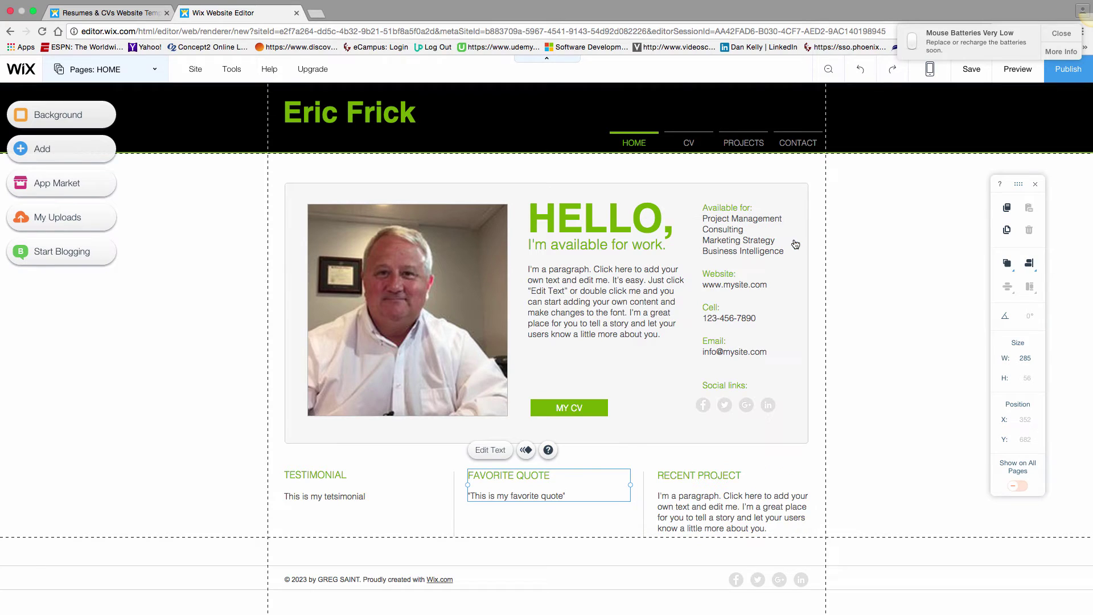
{"action": "left_click", "coordinate": [746, 230]}
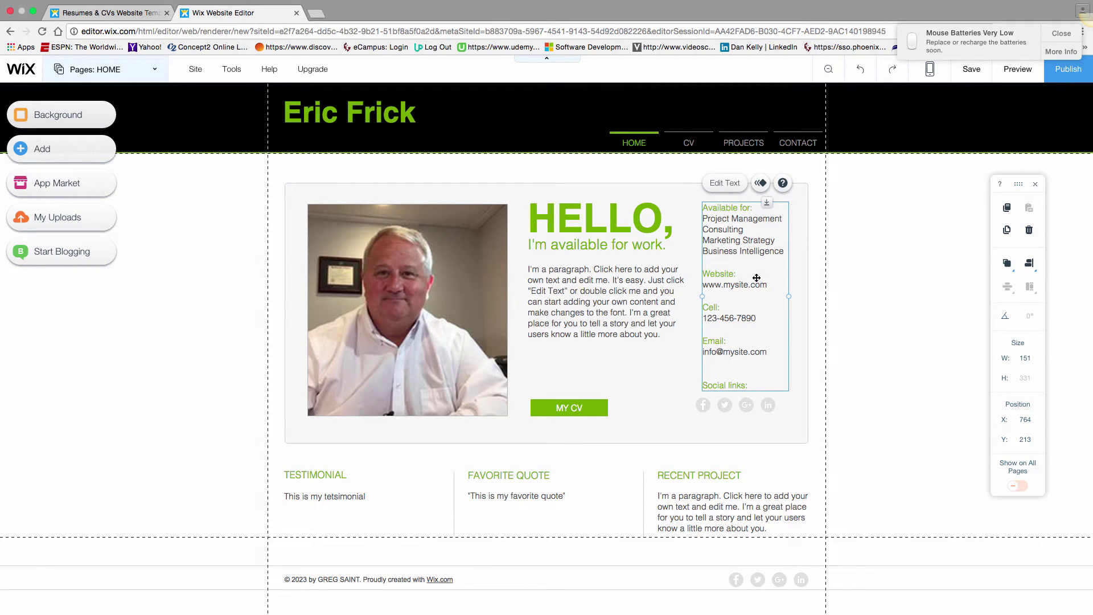
{"action": "left_click", "coordinate": [719, 182]}
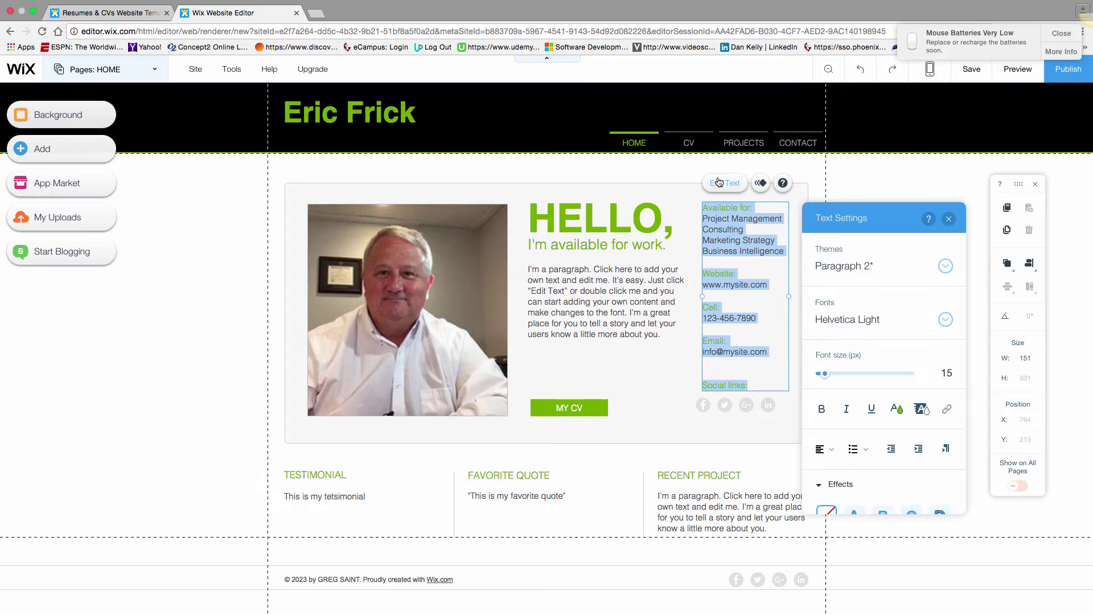
{"action": "left_click", "coordinate": [767, 285]}
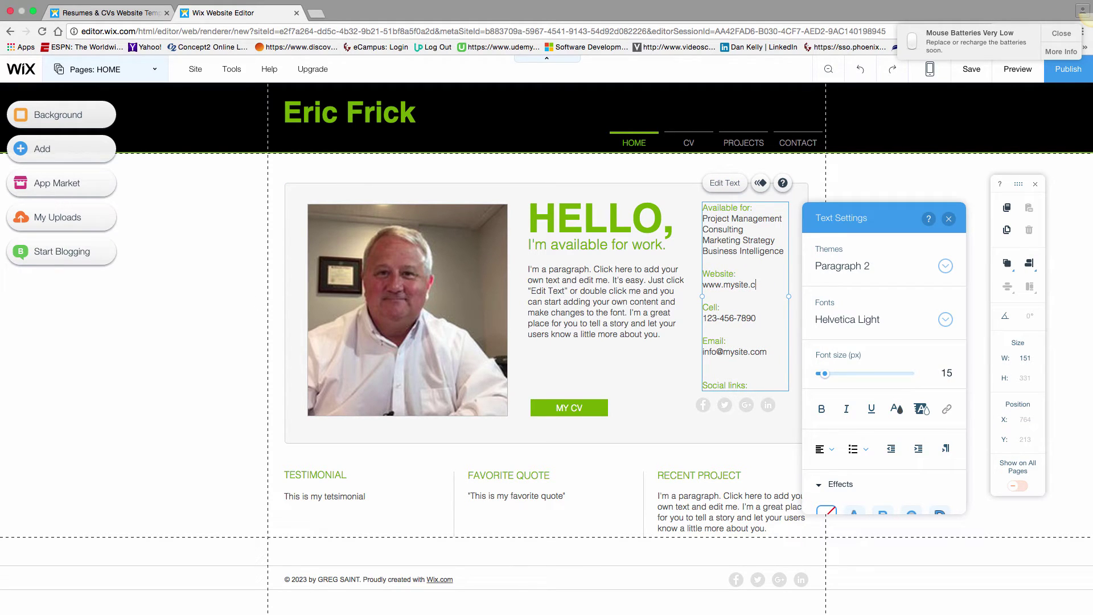
{"action": "key", "text": "BackSpace"}
{"action": "key", "text": "BackSpace"}
{"action": "key", "text": "BackSpace"}
{"action": "key", "text": "BackSpace"}
{"action": "key", "text": "BackSpace"}
{"action": "key", "text": "BackSpace"}
{"action": "key", "text": "BackSpace"}
{"action": "key", "text": "BackSpace"}
{"action": "key", "text": "BackSpace"}
{"action": "type", "text": "destimlearning.com"}
{"action": "left_click", "coordinate": [728, 287]}
Step: Replace the Available for list with Software Development and Project Management on separate lines
{"action": "key", "text": "BackSpace"}
{"action": "type", "text": "n"}
{"action": "left_click_drag", "start_coordinate": [704, 218], "coordinate": [784, 247]}
{"action": "key", "text": "BackSpace"}
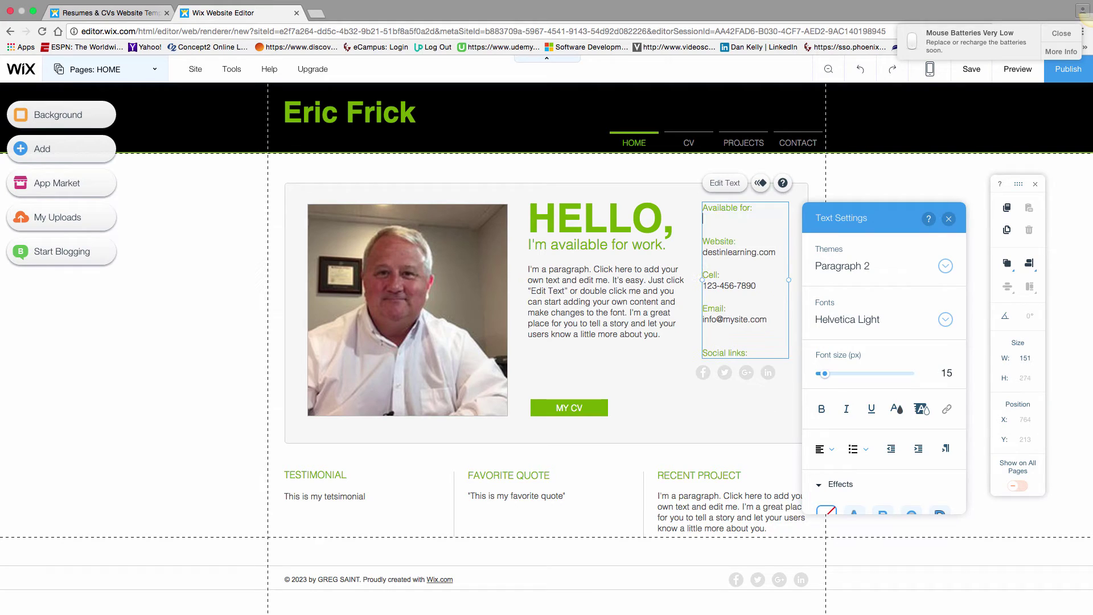
{"action": "type", "text": "Software Deevopmentment"}
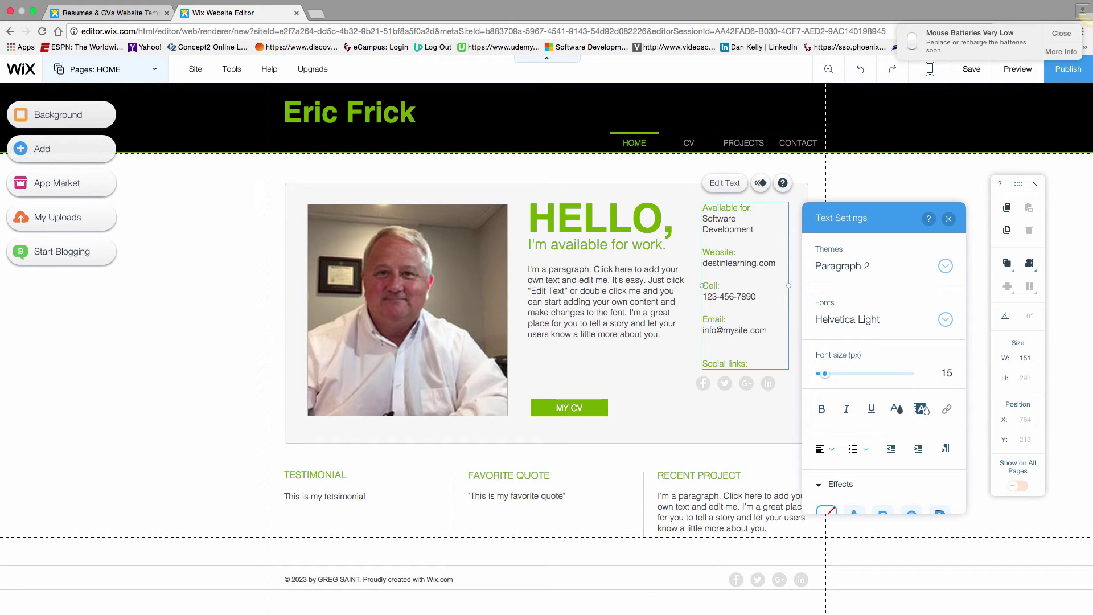
{"action": "key", "text": "Return"}
{"action": "type", "text": "Pr"}
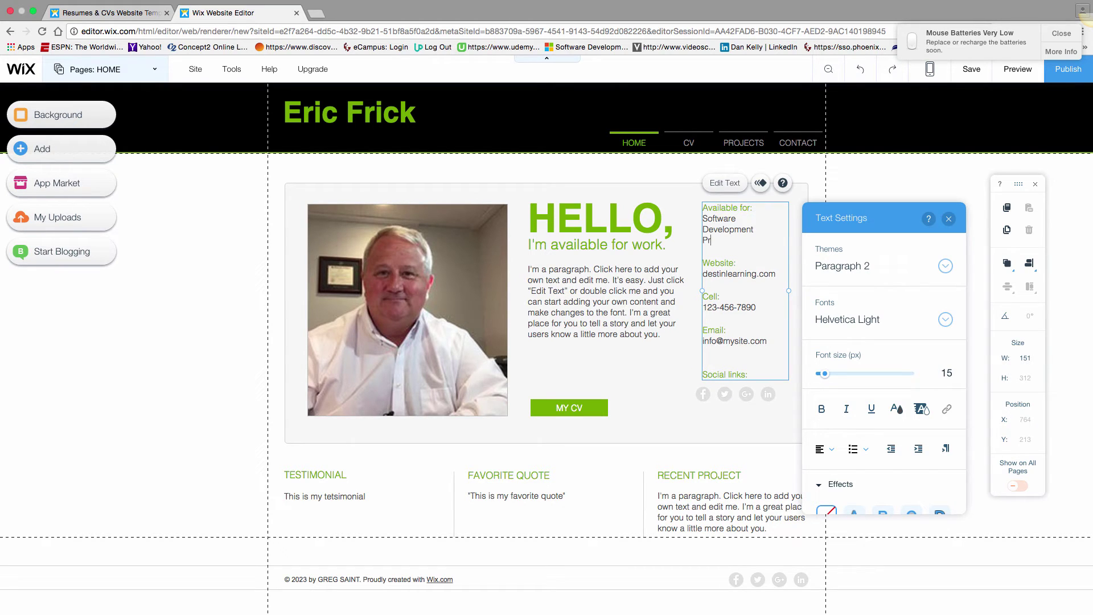
{"action": "type", "text": "oject Management"}
{"action": "left_click", "coordinate": [628, 388]}
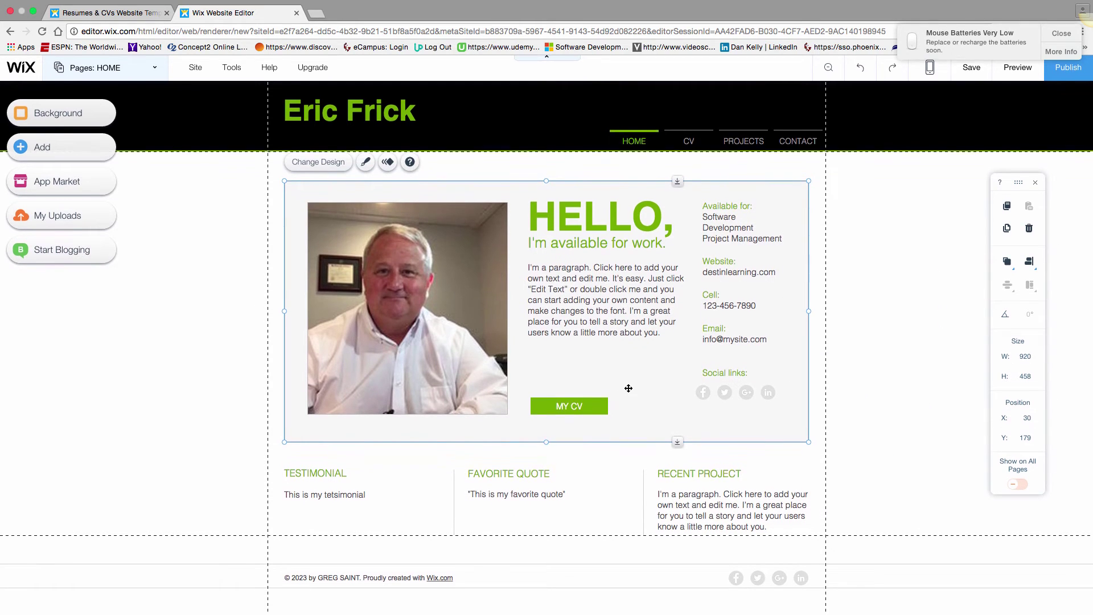
Step: Swap the footer copyright's placeholder name for the owner's name in capitals
{"action": "left_click", "coordinate": [341, 576]}
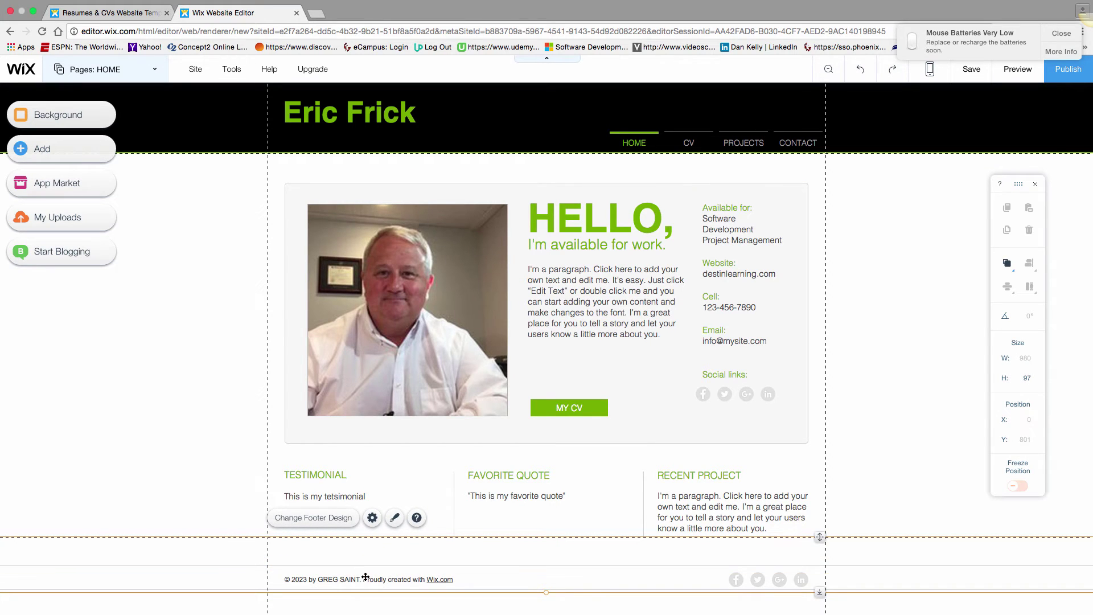
{"action": "left_click", "coordinate": [345, 577]}
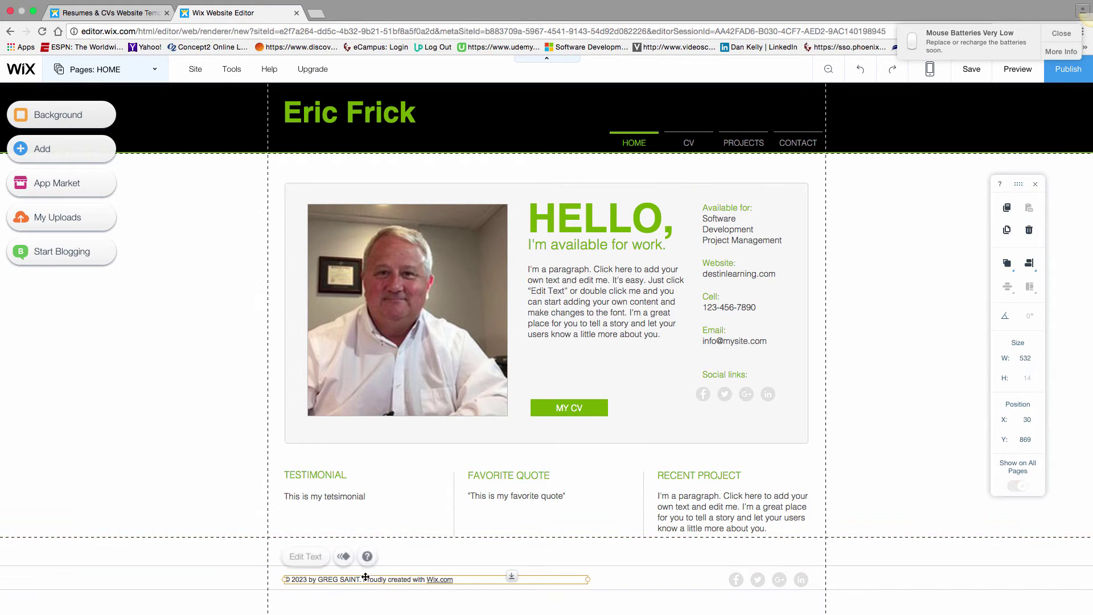
{"action": "left_click", "coordinate": [317, 567]}
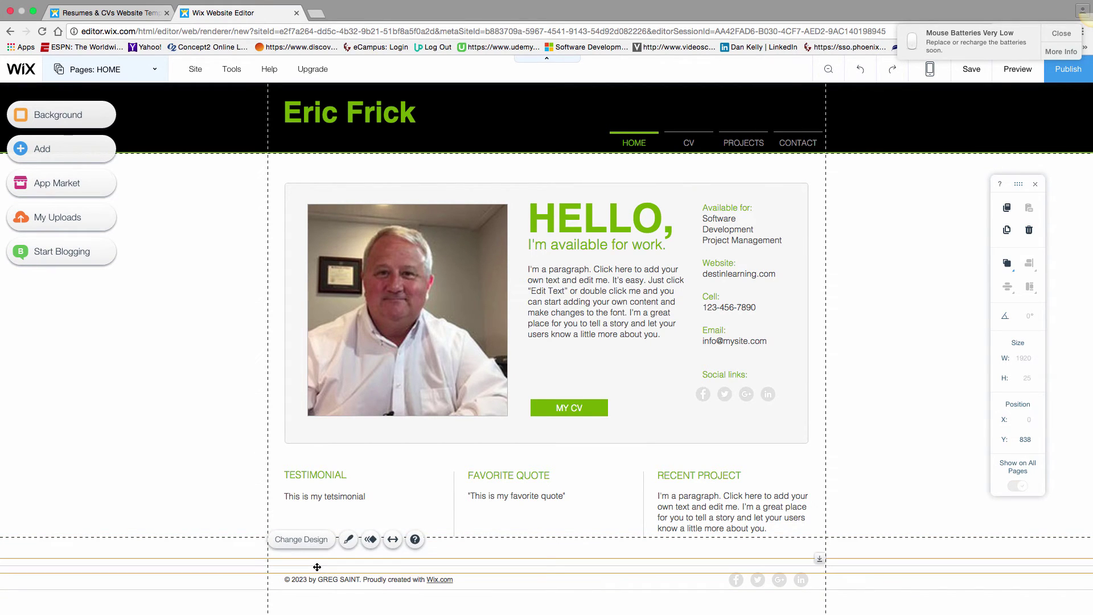
{"action": "left_click", "coordinate": [357, 580]}
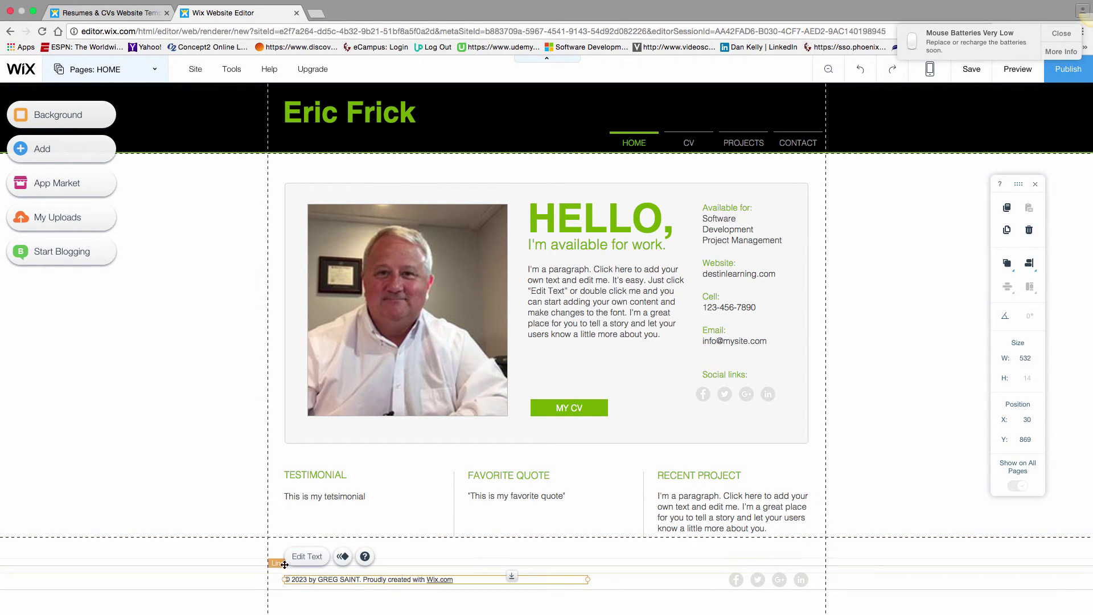
{"action": "double_click", "coordinate": [335, 576]}
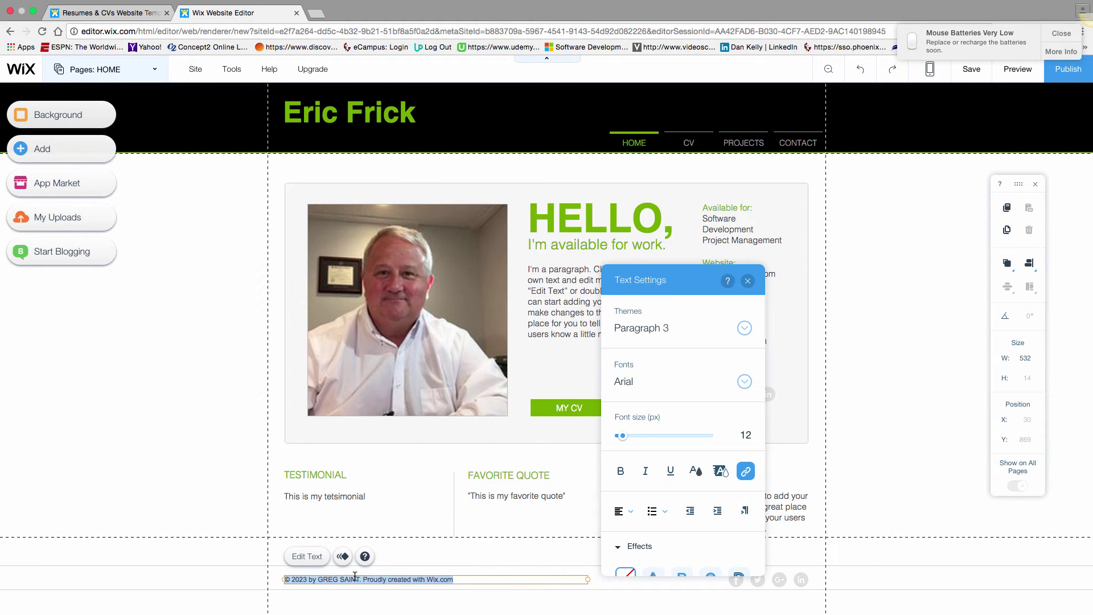
{"action": "left_click", "coordinate": [363, 579]}
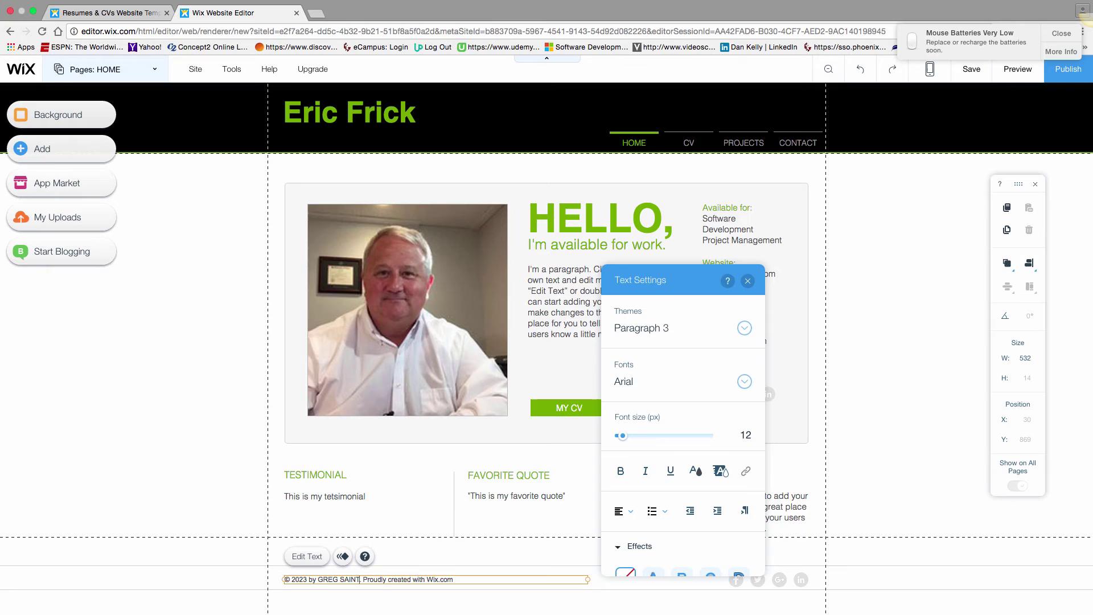
{"action": "key", "text": "BackSpace"}
{"action": "key", "text": "BackSpace"}
{"action": "key", "text": "BackSpace"}
{"action": "key", "text": "BackSpace"}
{"action": "key", "text": "BackSpace"}
{"action": "key", "text": "BackSpace"}
{"action": "key", "text": "BackSpace"}
{"action": "key", "text": "BackSpace"}
{"action": "key", "text": "BackSpace"}
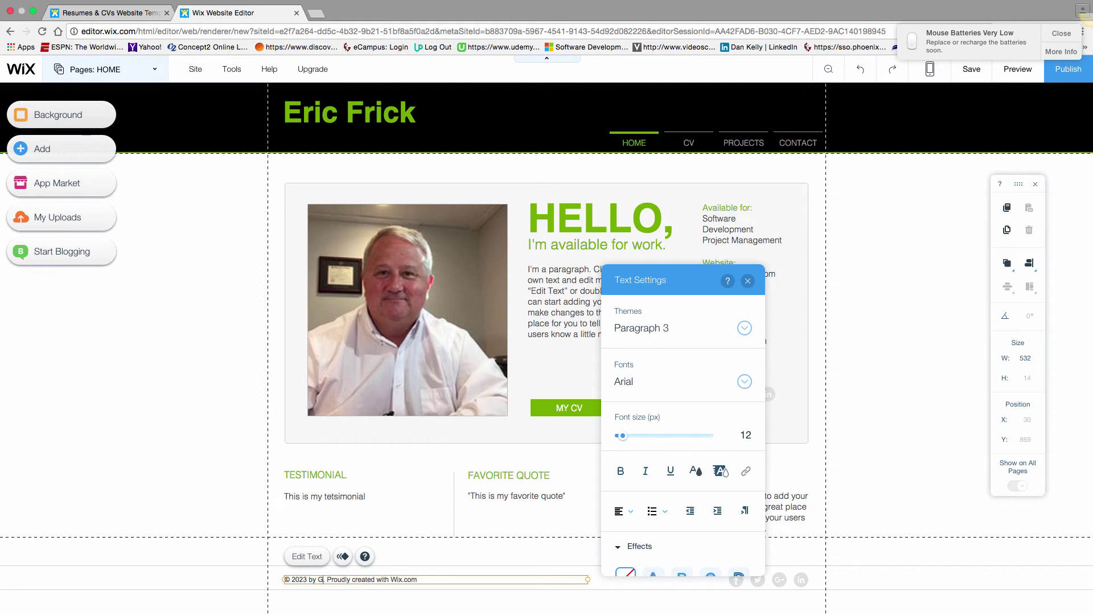
{"action": "key", "text": "BackSpace"}
{"action": "type", "text": "ERIC FRICK"}
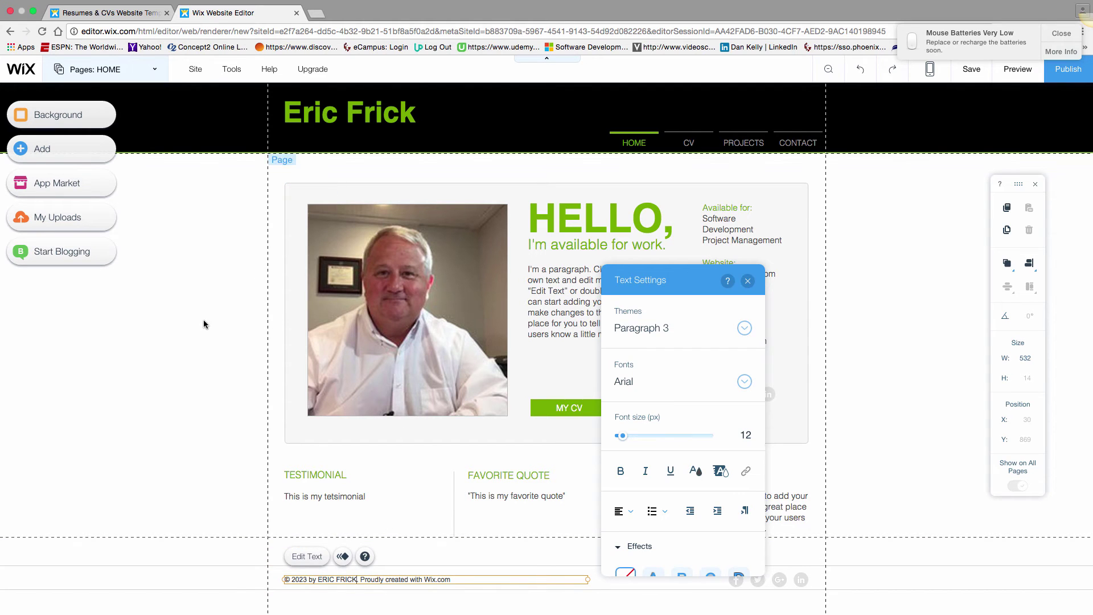
{"action": "left_click", "coordinate": [228, 319]}
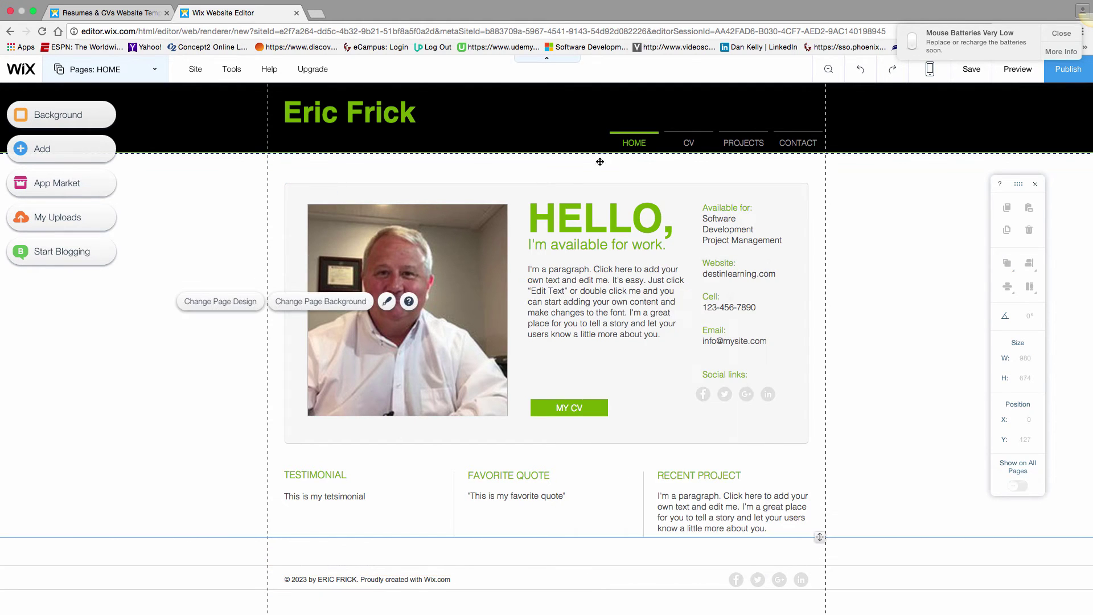
Step: Save the site on the free domain destinlearning.wixsite.com/mysite and dismiss the confirmation
{"action": "left_click", "coordinate": [965, 75]}
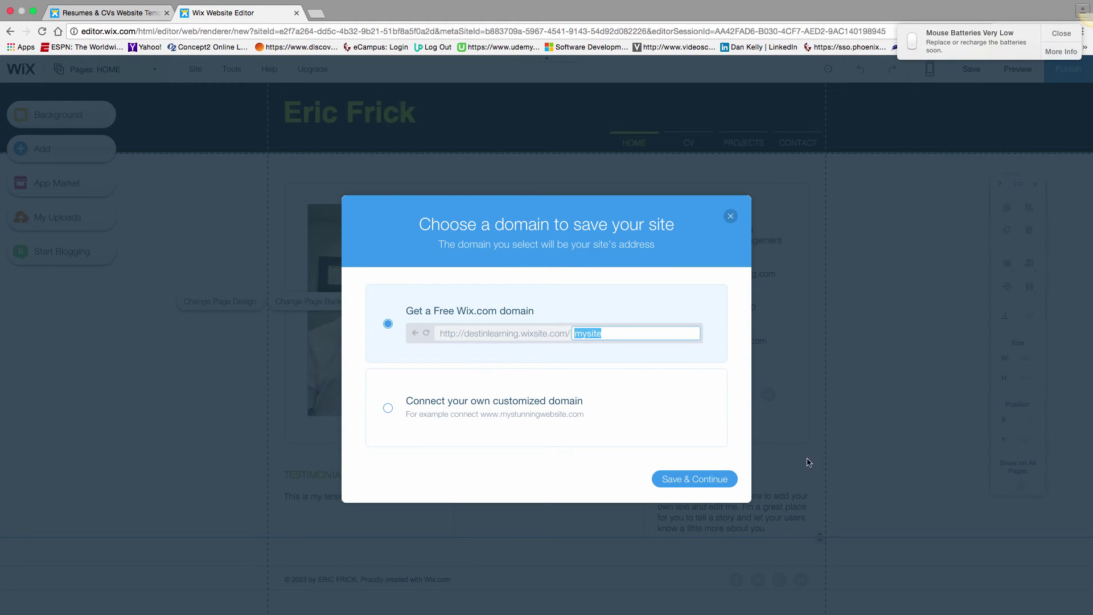
{"action": "left_click", "coordinate": [704, 482]}
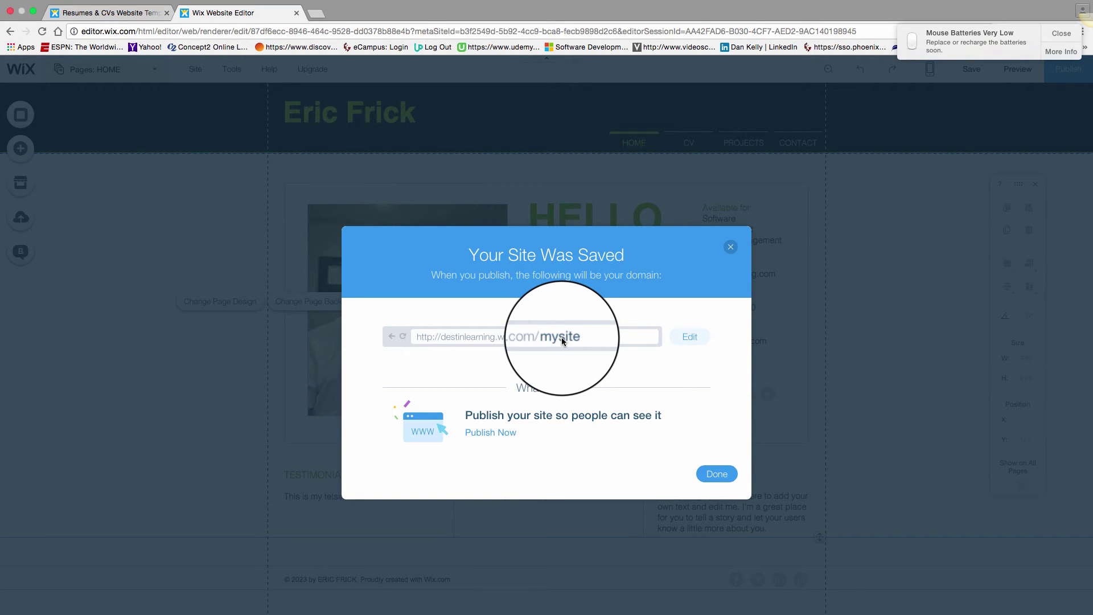
{"action": "left_click", "coordinate": [718, 475]}
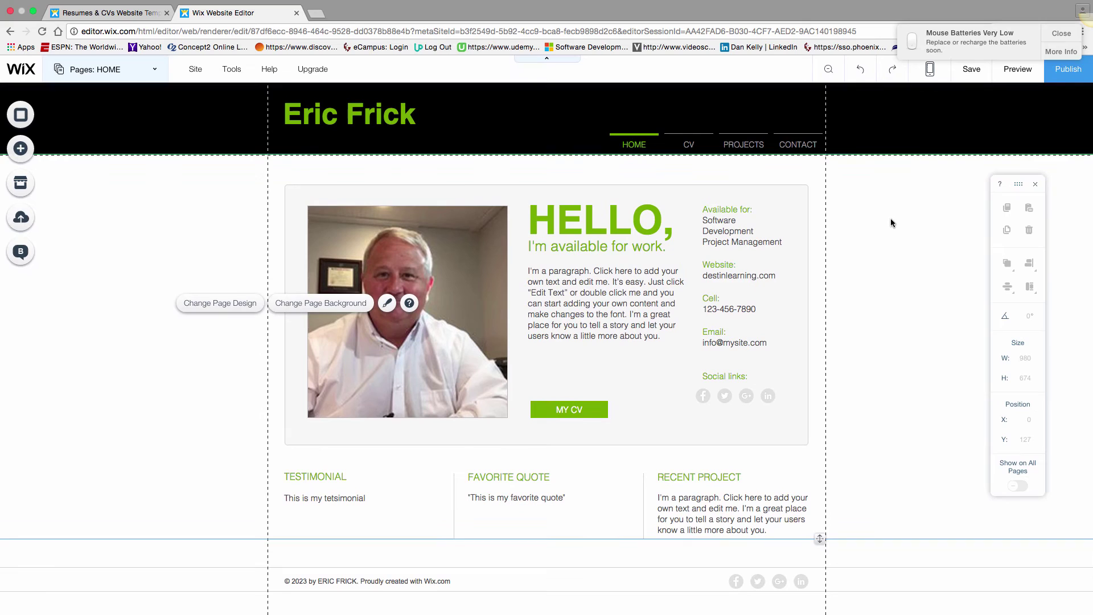
Step: Publish the site and view the live CV, Projects and Contact pages
{"action": "left_click", "coordinate": [1068, 70]}
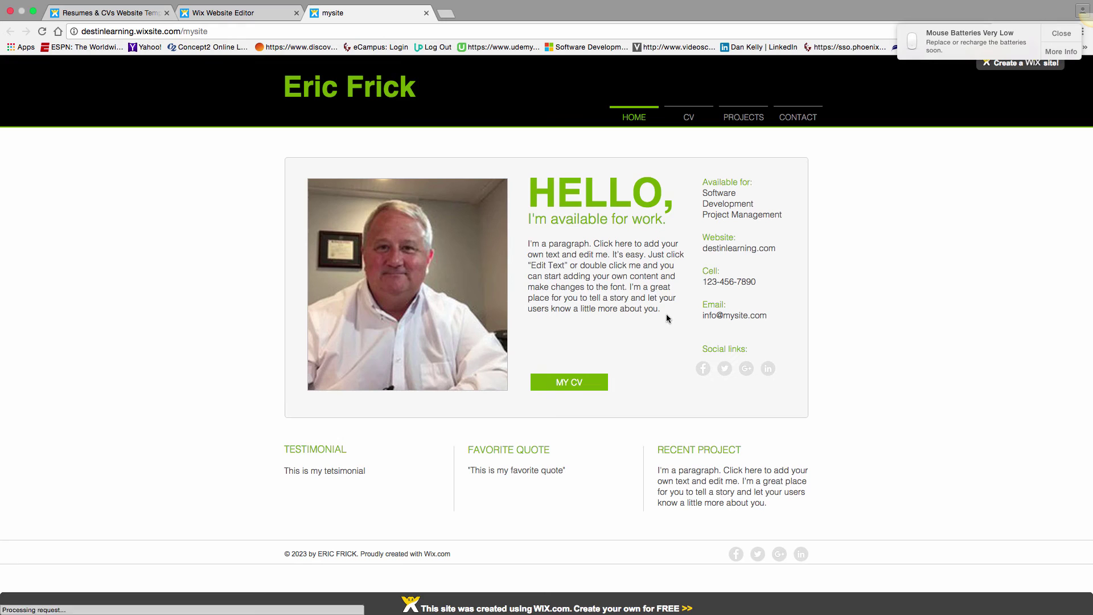
{"action": "left_click", "coordinate": [687, 123]}
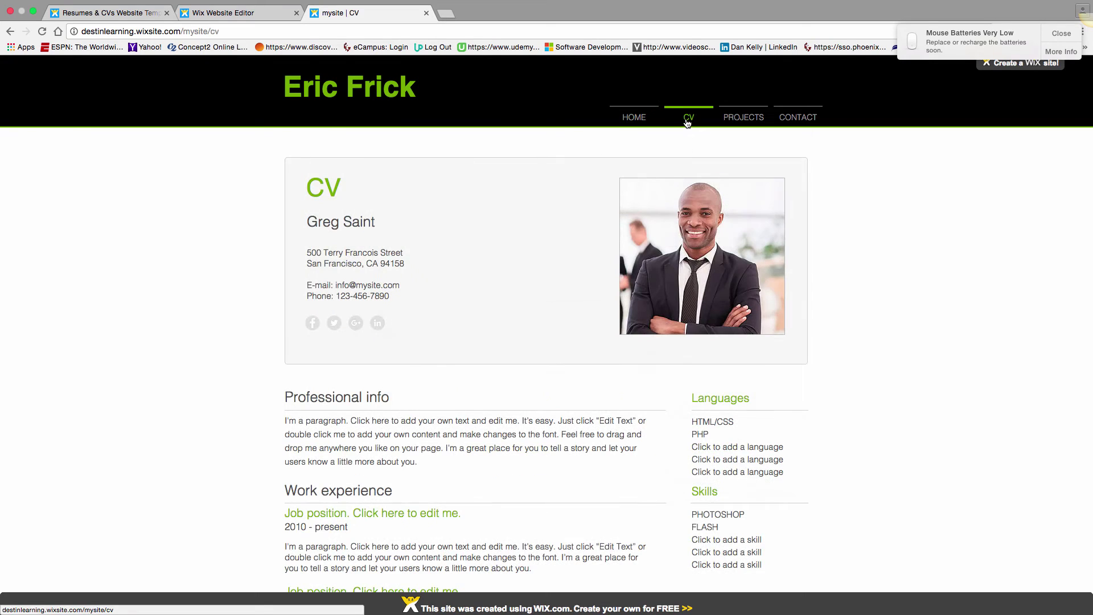
{"action": "left_click", "coordinate": [741, 123]}
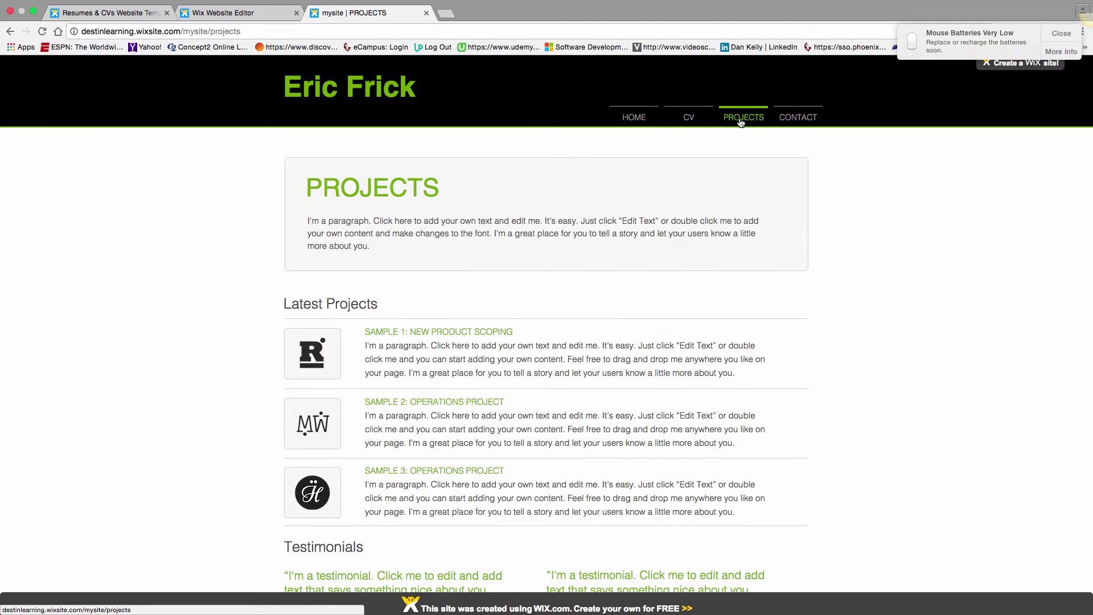
{"action": "left_click", "coordinate": [791, 120]}
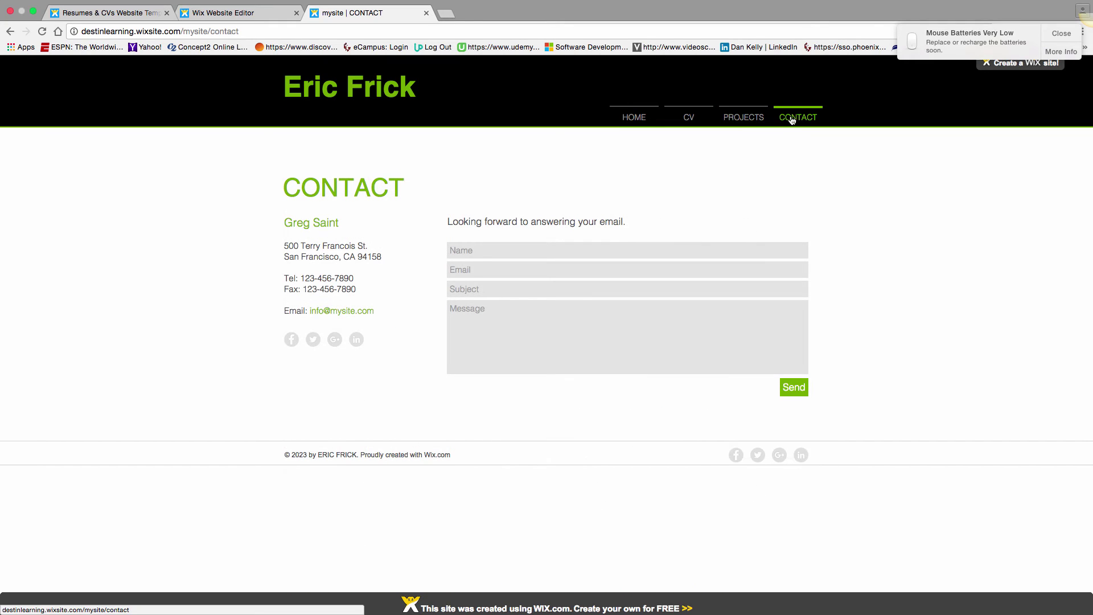
Step: Revisit the live Projects, CV and Home pages, then close the live site's tab
{"action": "left_click", "coordinate": [751, 124]}
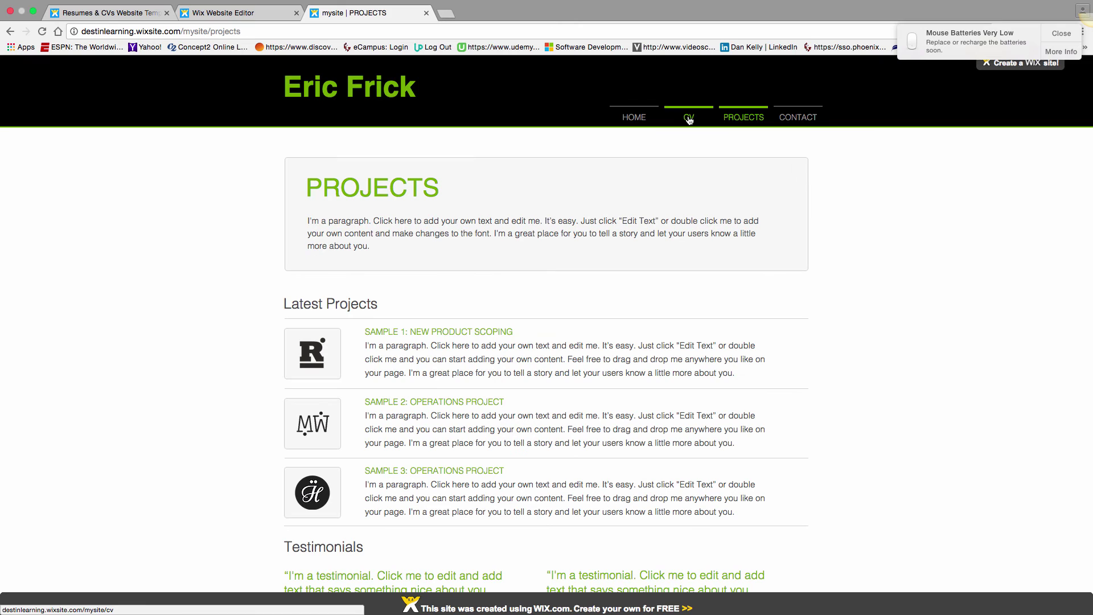
{"action": "left_click", "coordinate": [689, 119]}
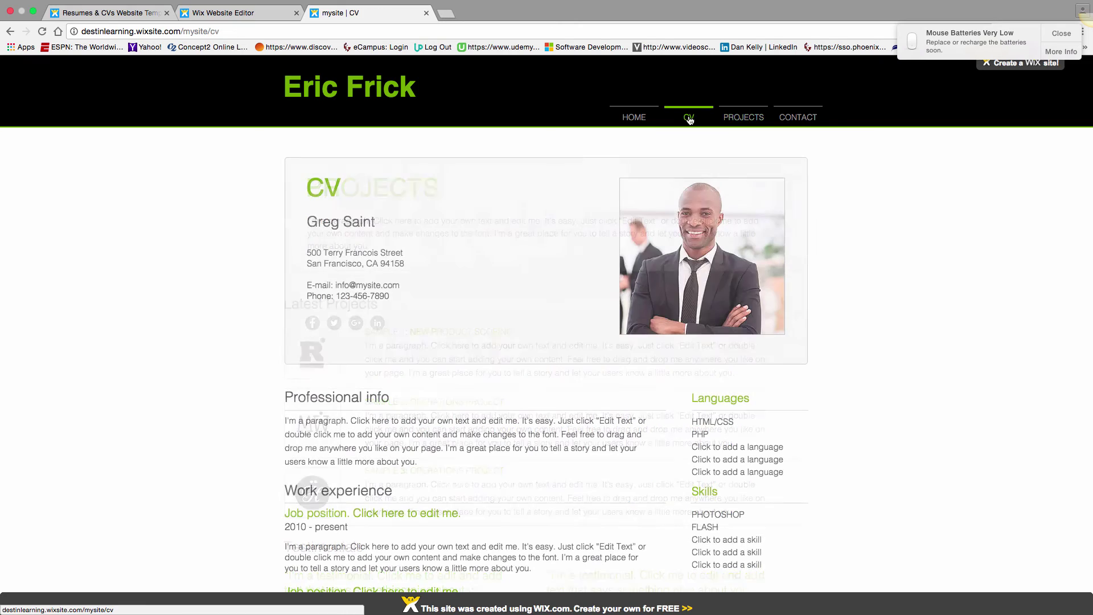
{"action": "left_click", "coordinate": [641, 119]}
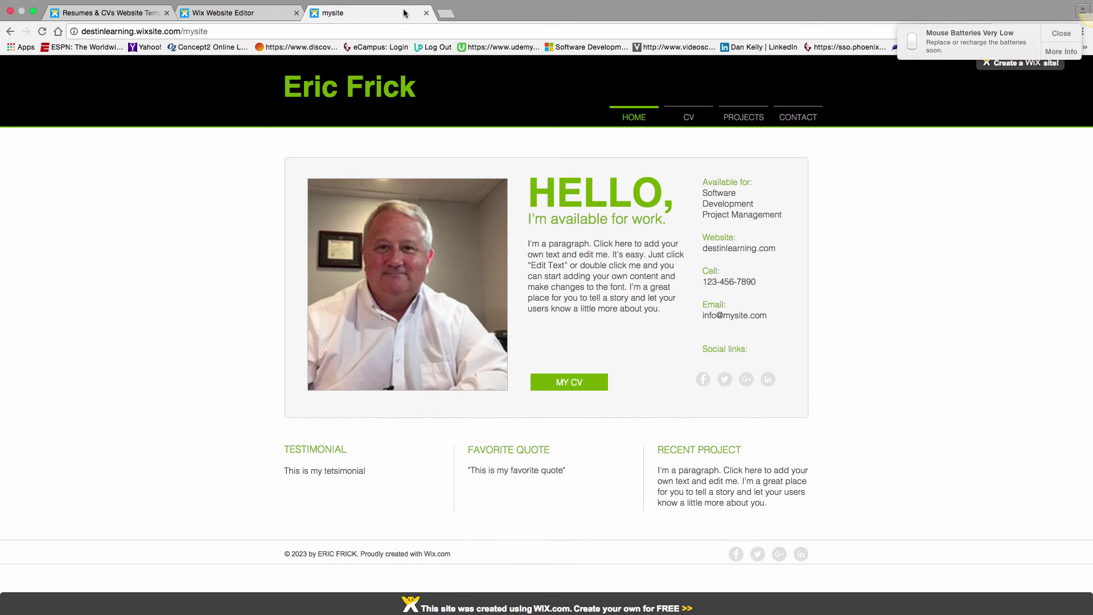
{"action": "left_click", "coordinate": [426, 13]}
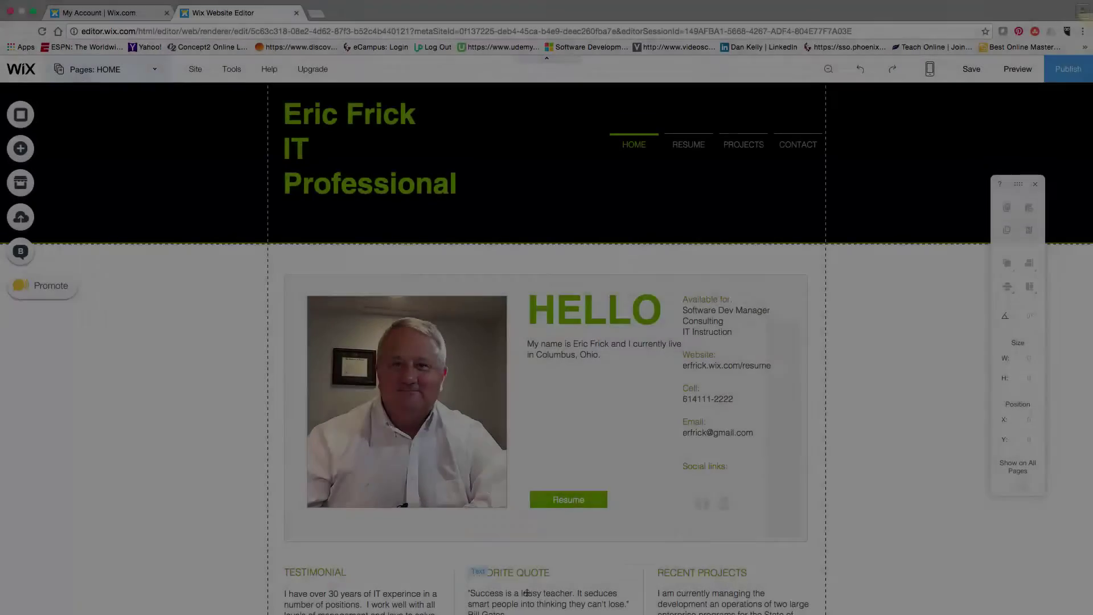
Step: Open the Pages panel and switch the editor to the RESUME page
{"action": "scroll", "coordinate": [767, 364], "scroll_direction": "down", "scroll_amount": 3}
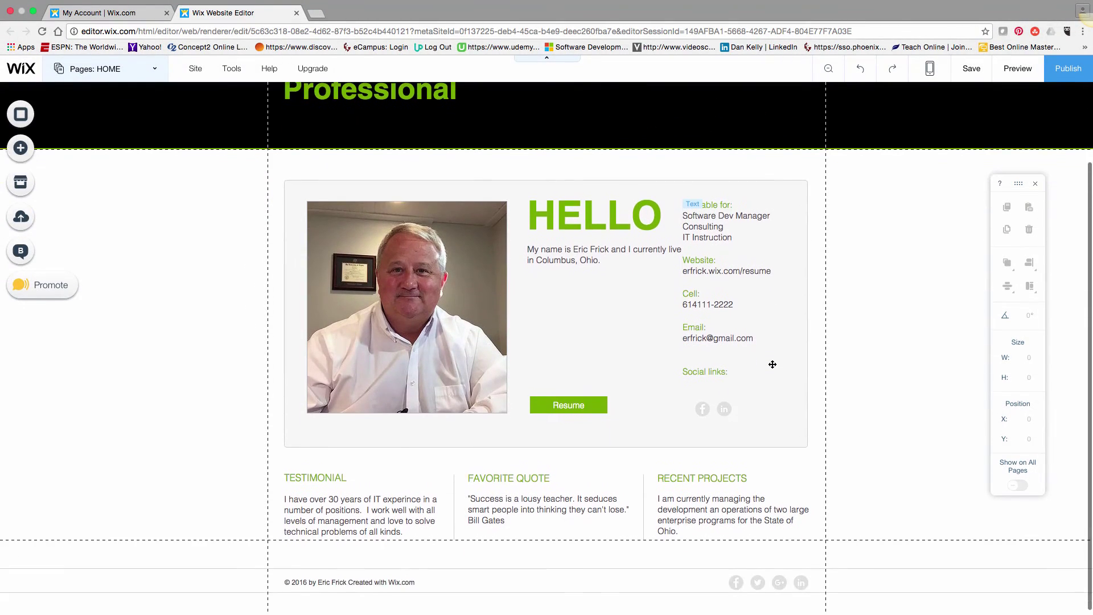
{"action": "scroll", "coordinate": [771, 364], "scroll_direction": "up", "scroll_amount": 3}
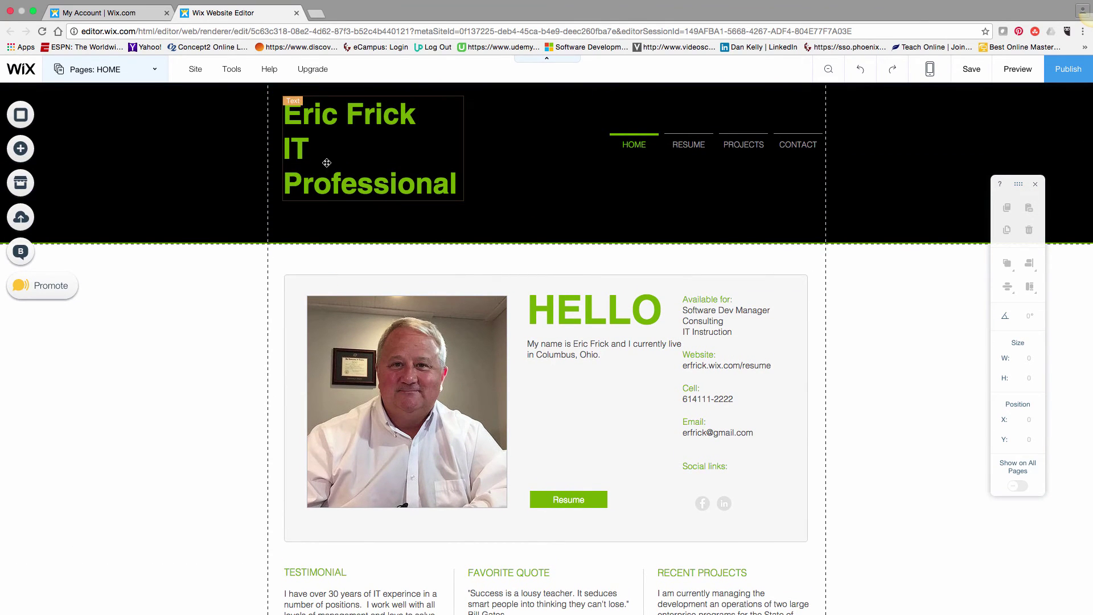
{"action": "left_click", "coordinate": [152, 73]}
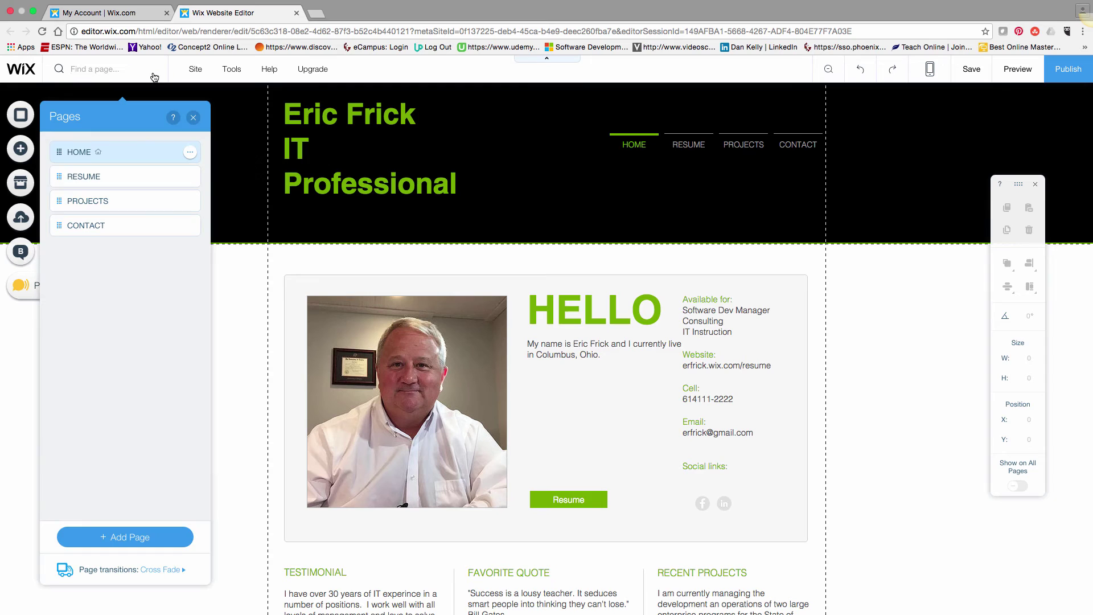
{"action": "left_click", "coordinate": [121, 175]}
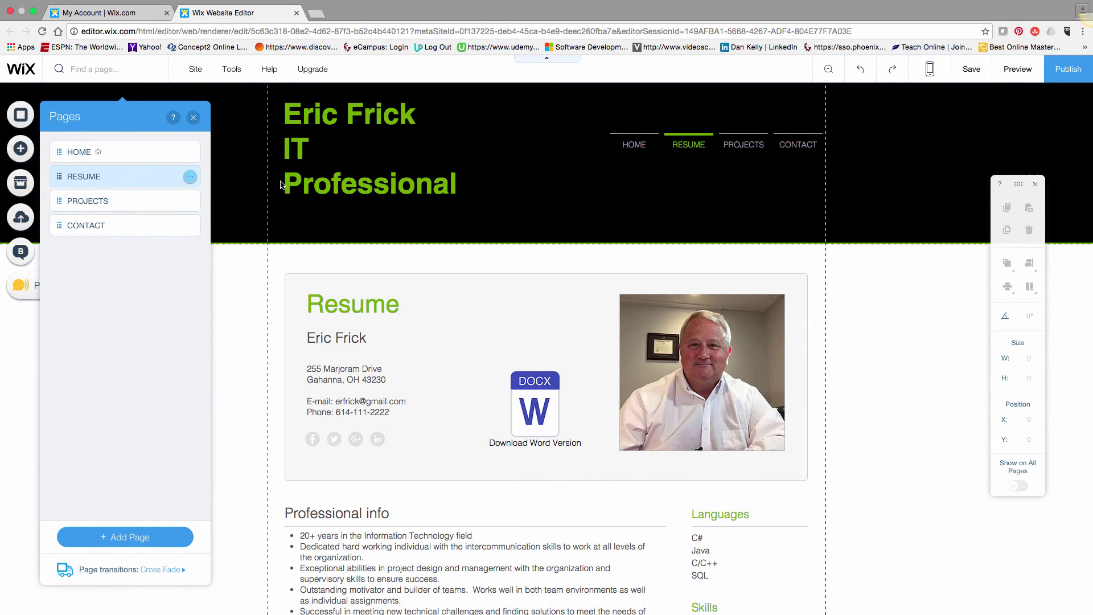
Step: Scroll through the Resume page's professional info, languages, skills and work history back to 1989
{"action": "scroll", "coordinate": [401, 197], "scroll_direction": "down", "scroll_amount": 1}
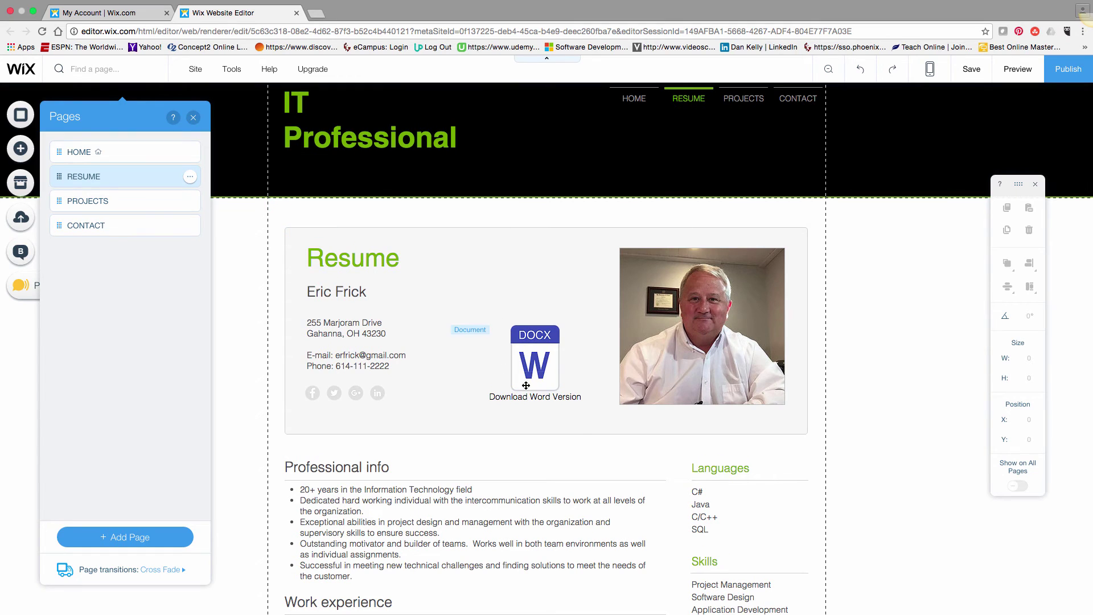
{"action": "scroll", "coordinate": [603, 381], "scroll_direction": "down", "scroll_amount": 5}
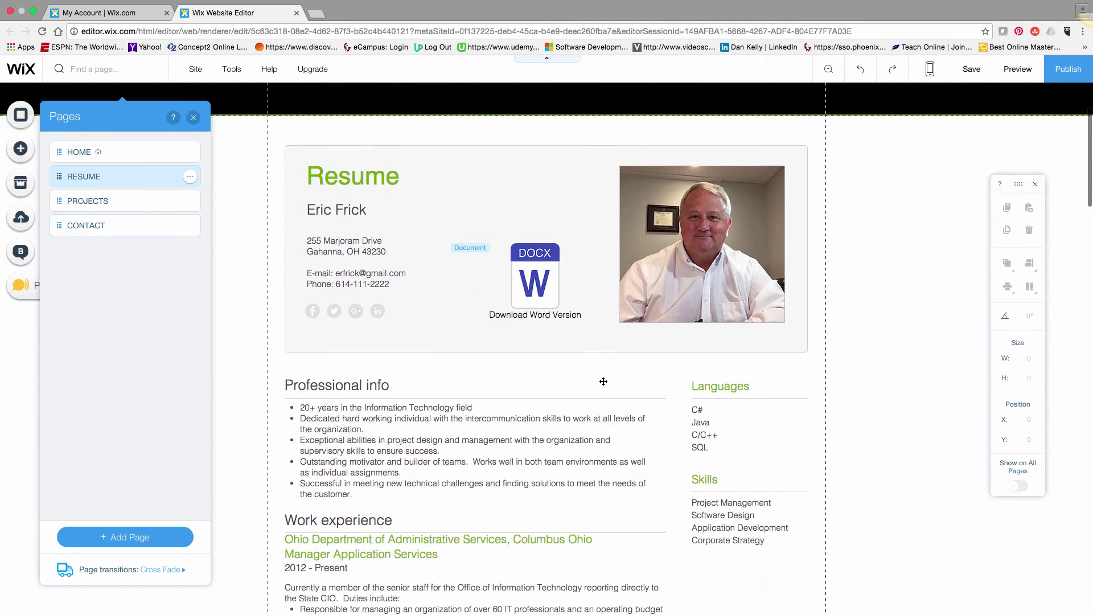
{"action": "scroll", "coordinate": [603, 381], "scroll_direction": "down", "scroll_amount": 5}
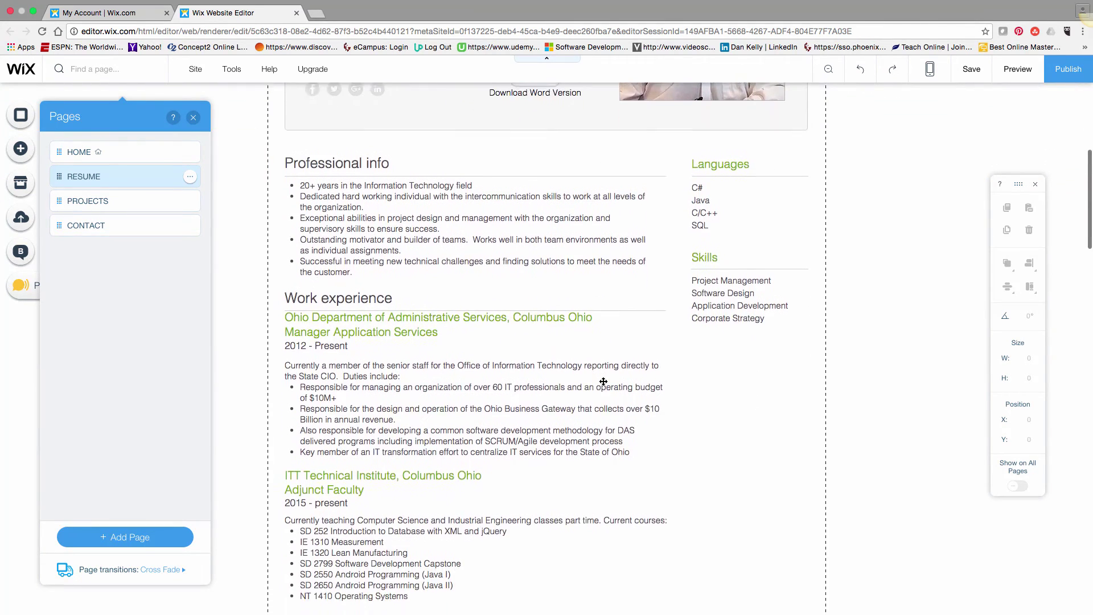
{"action": "scroll", "coordinate": [603, 381], "scroll_direction": "down", "scroll_amount": 4}
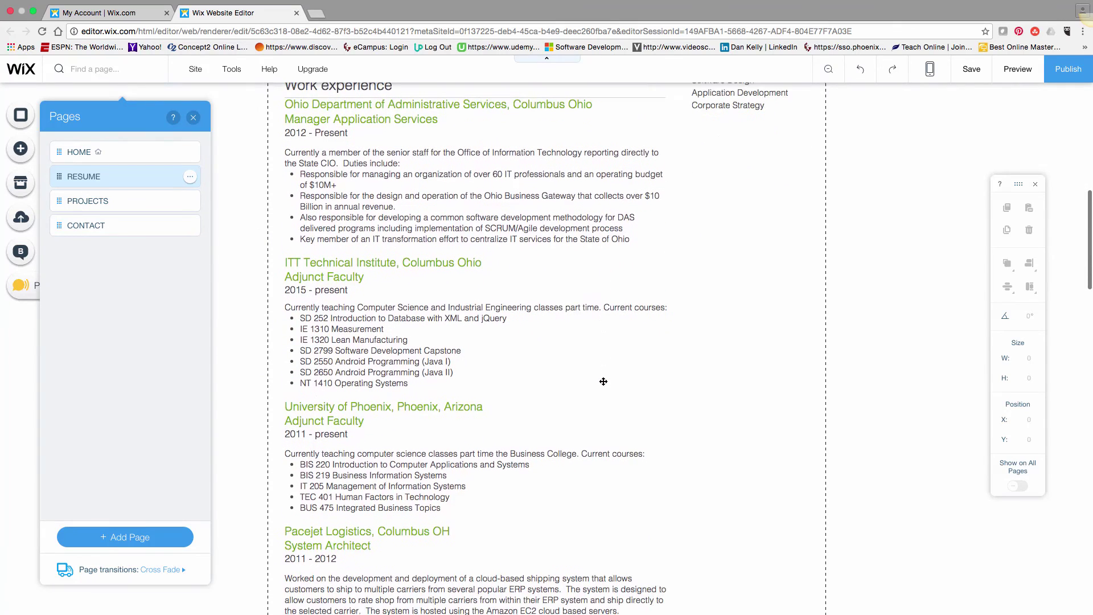
{"action": "scroll", "coordinate": [604, 381], "scroll_direction": "down", "scroll_amount": 2}
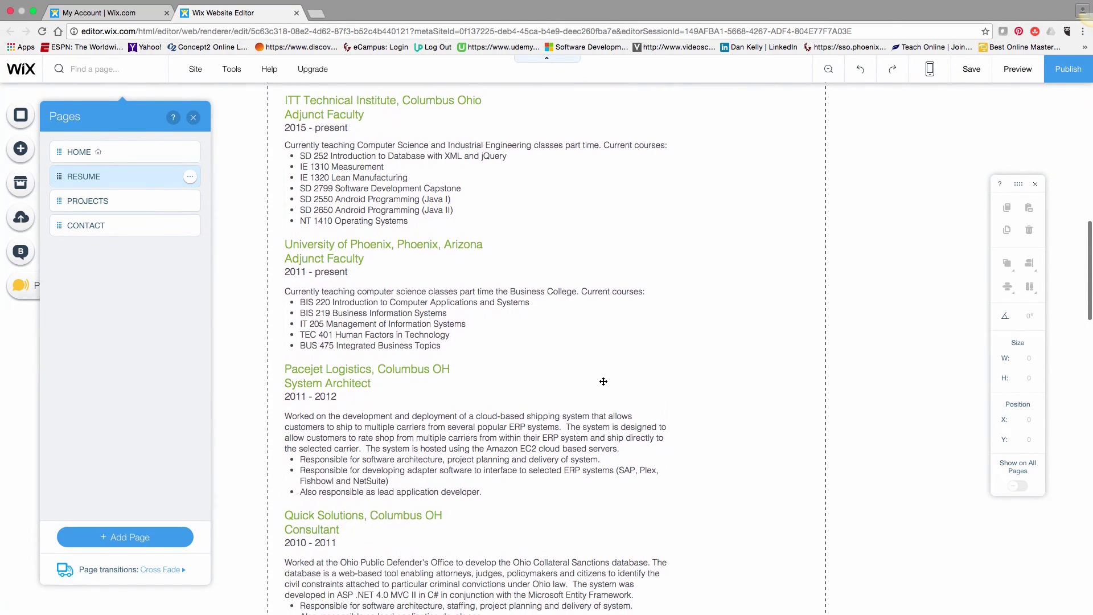
{"action": "scroll", "coordinate": [603, 382], "scroll_direction": "down", "scroll_amount": 6}
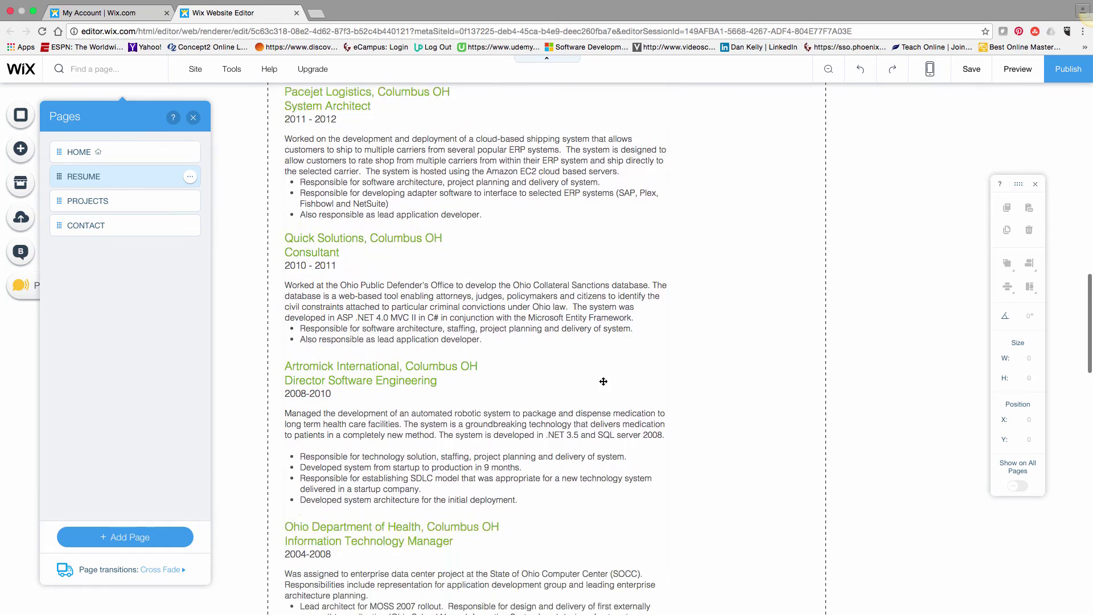
{"action": "scroll", "coordinate": [603, 381], "scroll_direction": "down", "scroll_amount": 6}
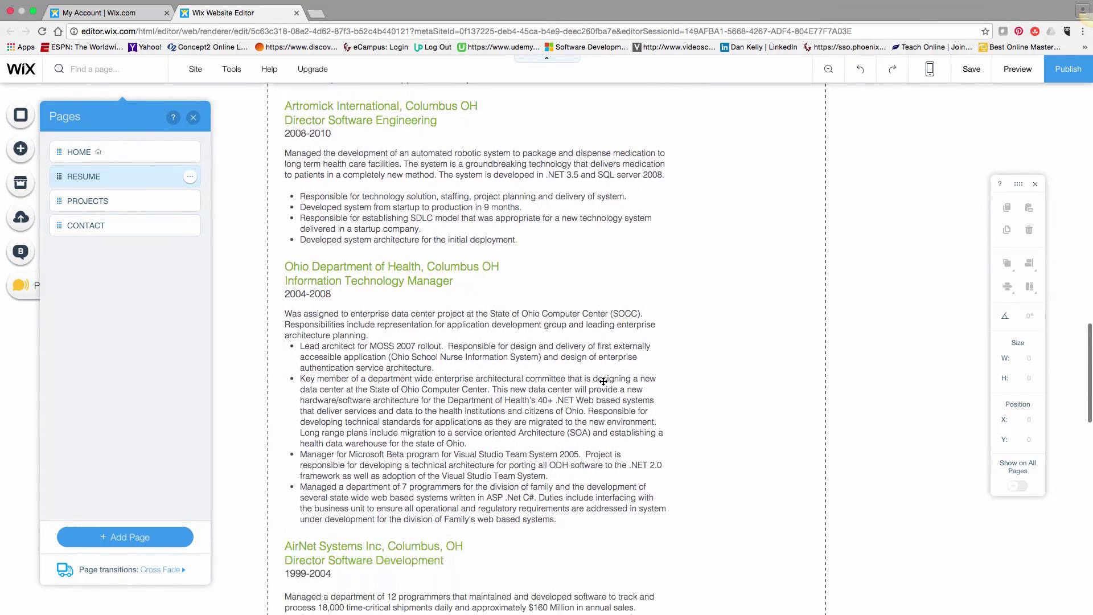
{"action": "scroll", "coordinate": [603, 381], "scroll_direction": "down", "scroll_amount": 2}
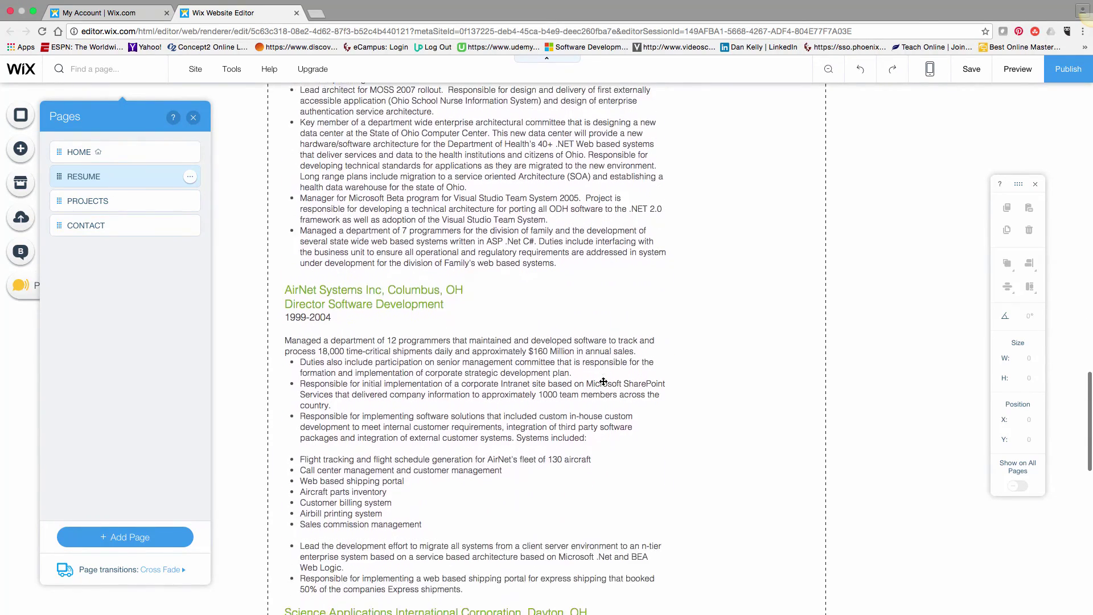
{"action": "scroll", "coordinate": [603, 381], "scroll_direction": "down", "scroll_amount": 2}
{"action": "scroll", "coordinate": [603, 382], "scroll_direction": "down", "scroll_amount": 2}
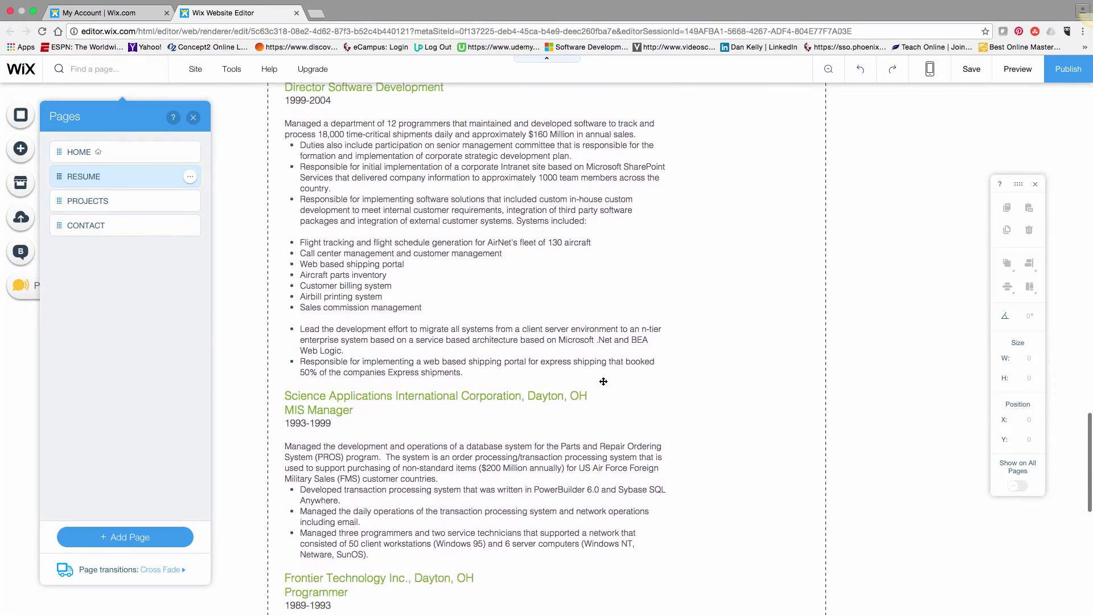
Step: Switch the editor to the PROJECTS page and scroll through its content
{"action": "left_click", "coordinate": [124, 206]}
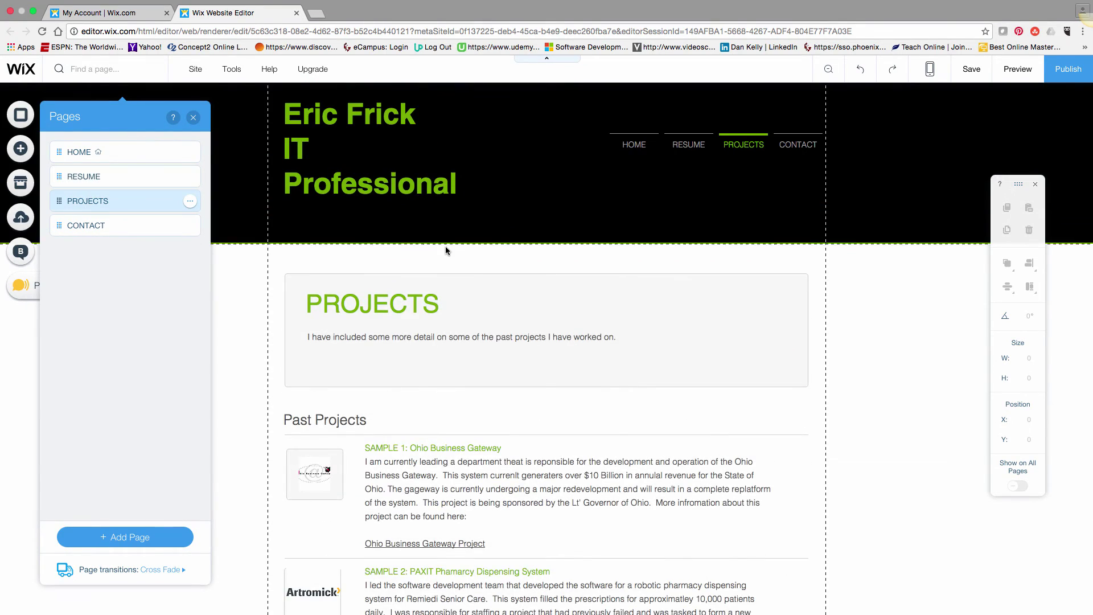
{"action": "scroll", "coordinate": [579, 309], "scroll_direction": "down", "scroll_amount": 3}
{"action": "scroll", "coordinate": [579, 309], "scroll_direction": "down", "scroll_amount": 2}
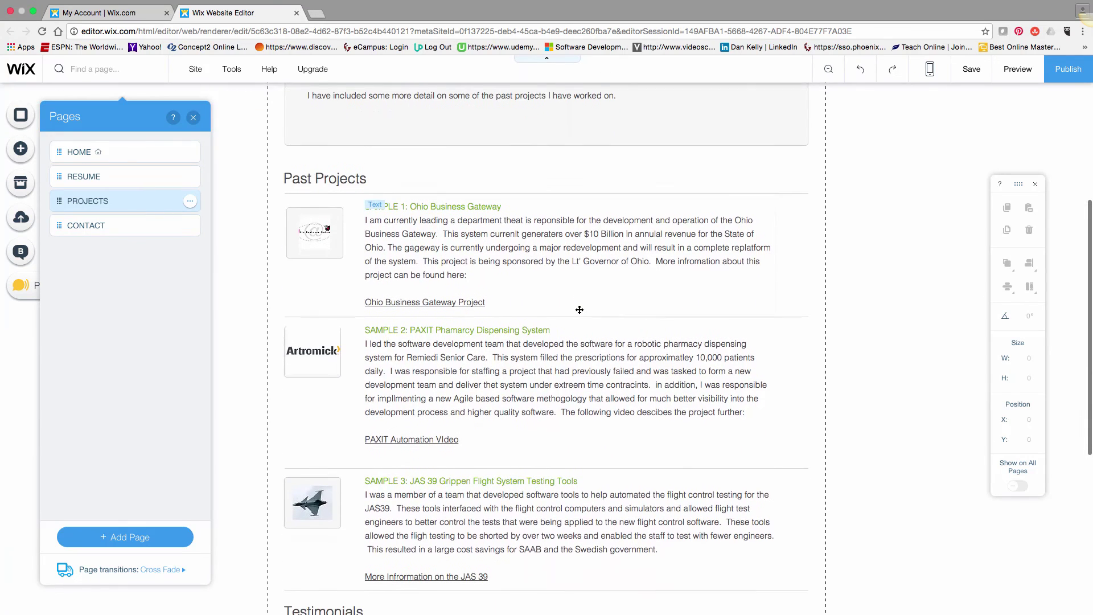
{"action": "scroll", "coordinate": [580, 309], "scroll_direction": "down", "scroll_amount": 2}
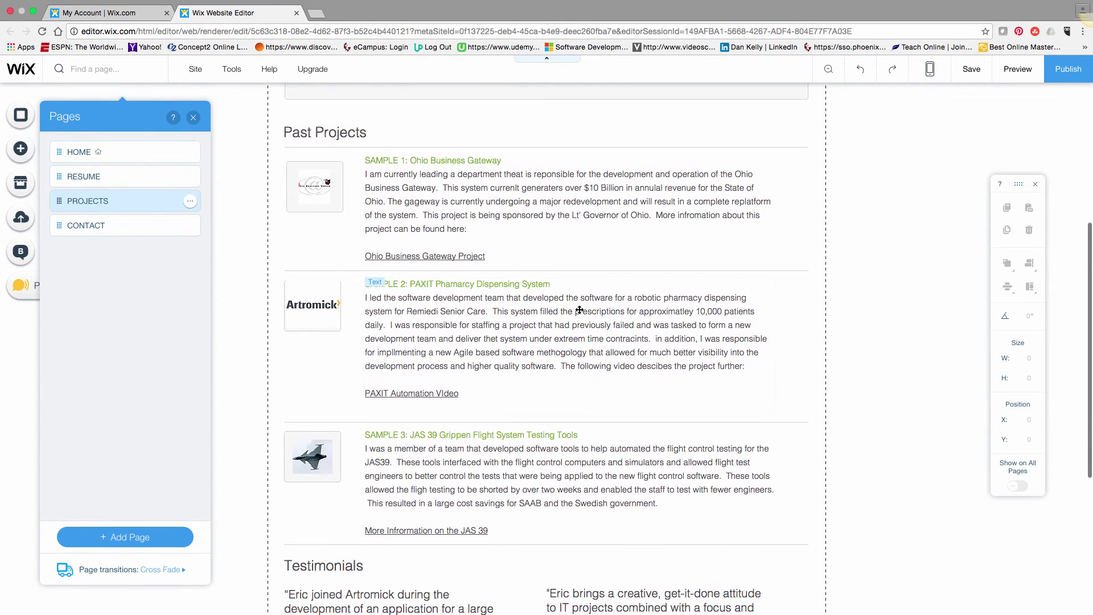
{"action": "scroll", "coordinate": [580, 309], "scroll_direction": "down", "scroll_amount": 1}
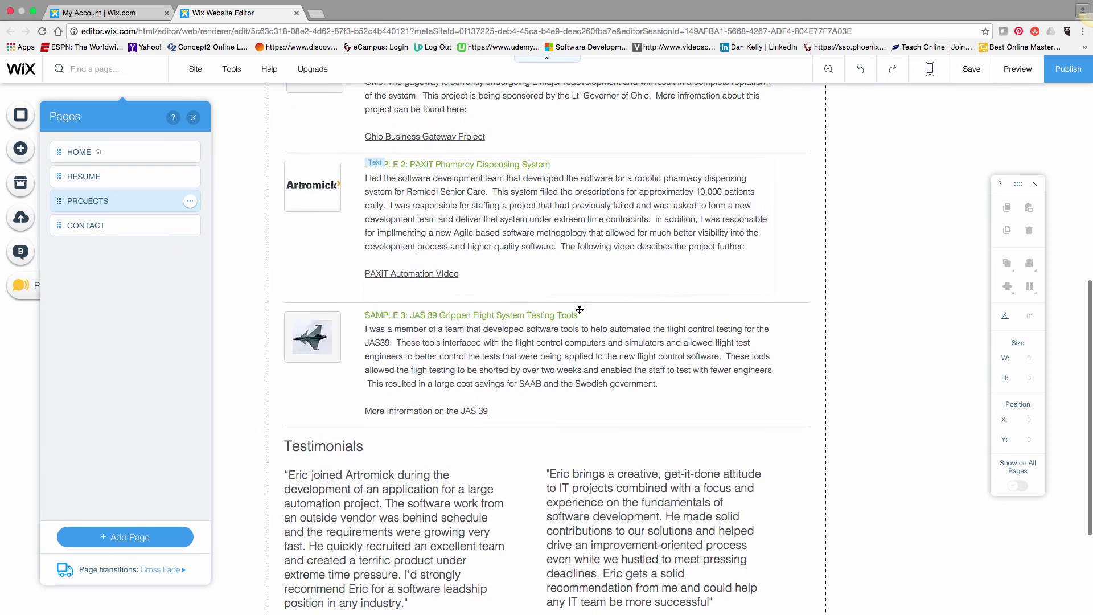
{"action": "scroll", "coordinate": [579, 309], "scroll_direction": "down", "scroll_amount": 3}
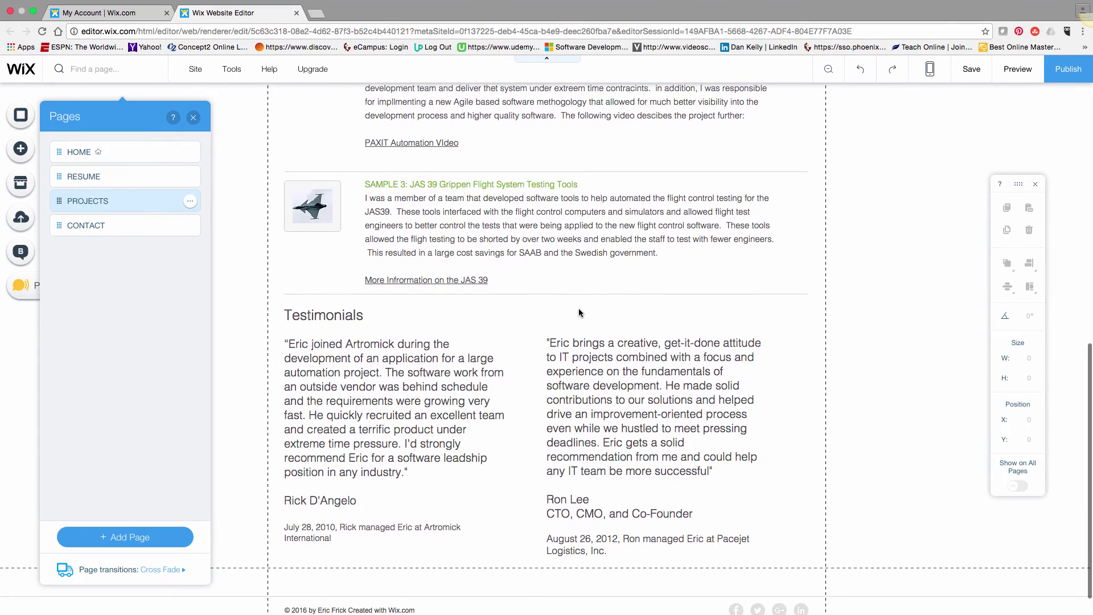
{"action": "scroll", "coordinate": [579, 313], "scroll_direction": "down", "scroll_amount": 1}
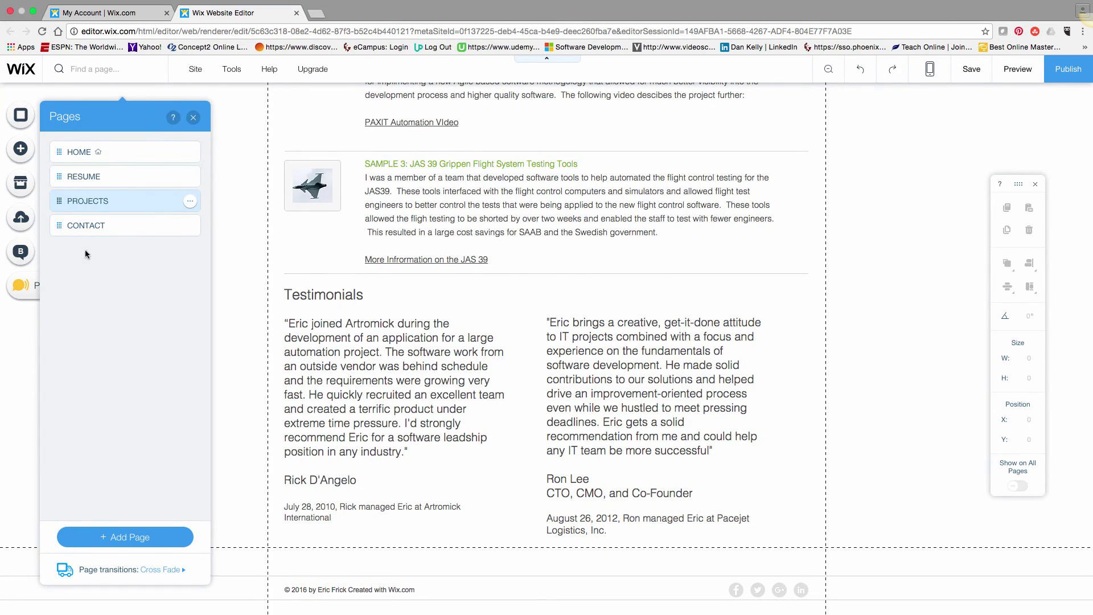
Step: Check the CONTACT page and its header menu, then return the editor to HOME
{"action": "left_click", "coordinate": [105, 228]}
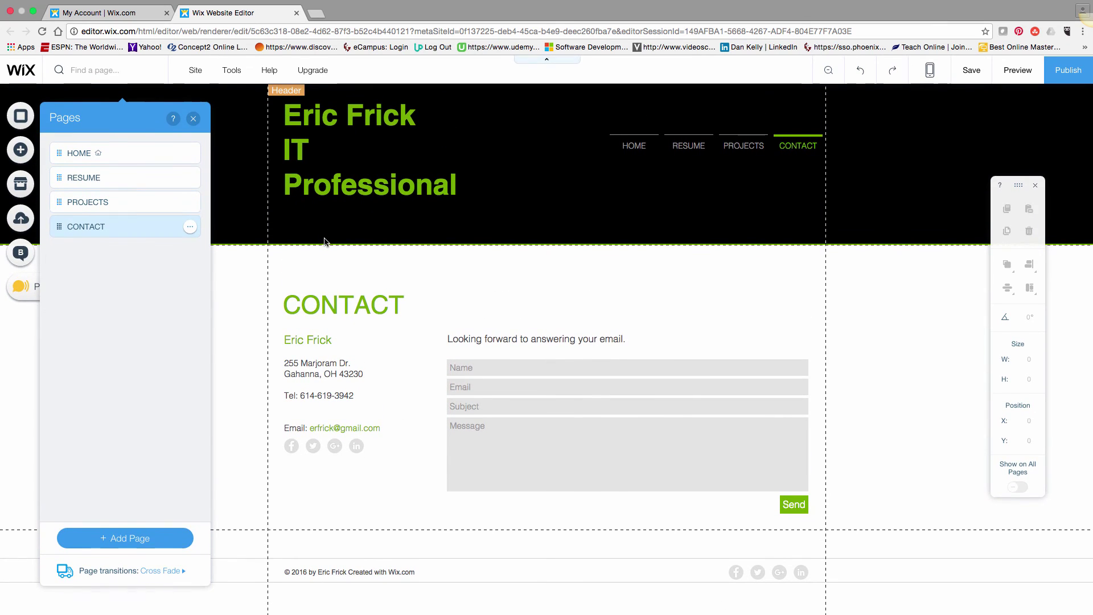
{"action": "left_click", "coordinate": [629, 147]}
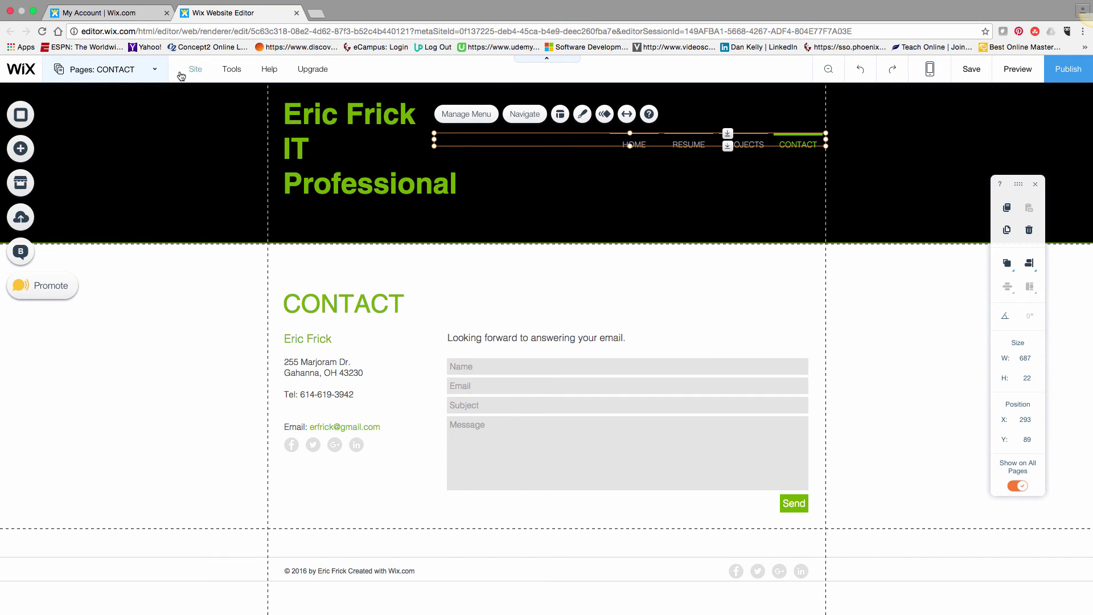
{"action": "left_click", "coordinate": [154, 77]}
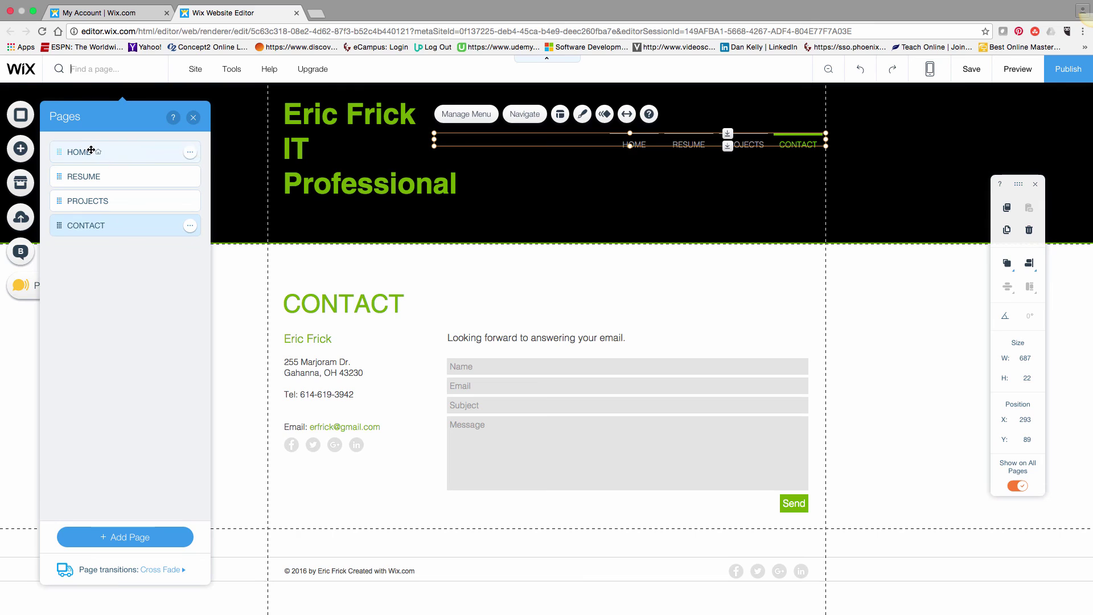
{"action": "left_click", "coordinate": [124, 155]}
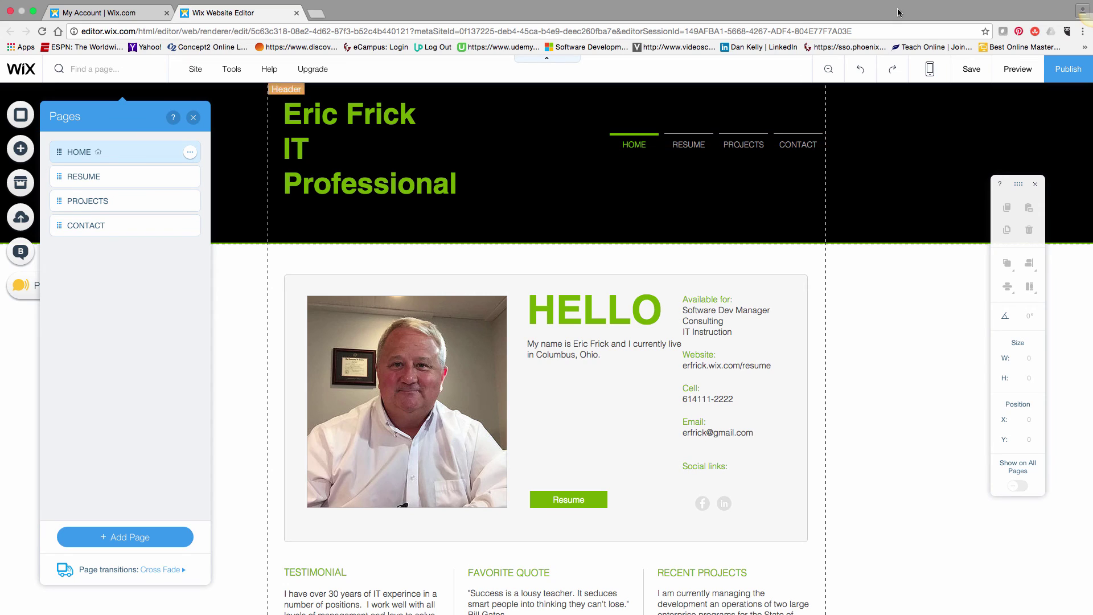
Step: Publish the site so the latest changes go live
{"action": "mouse_move", "coordinate": [939, 2]}
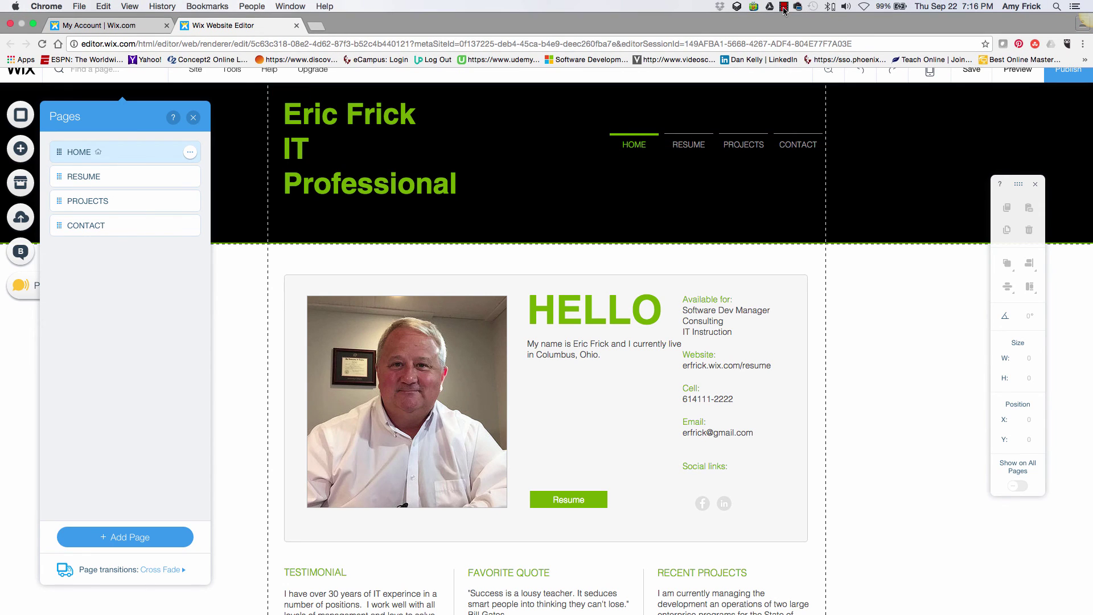
{"action": "left_click", "coordinate": [785, 6]}
{"action": "left_click", "coordinate": [671, 8]}
{"action": "mouse_move", "coordinate": [1059, 78]}
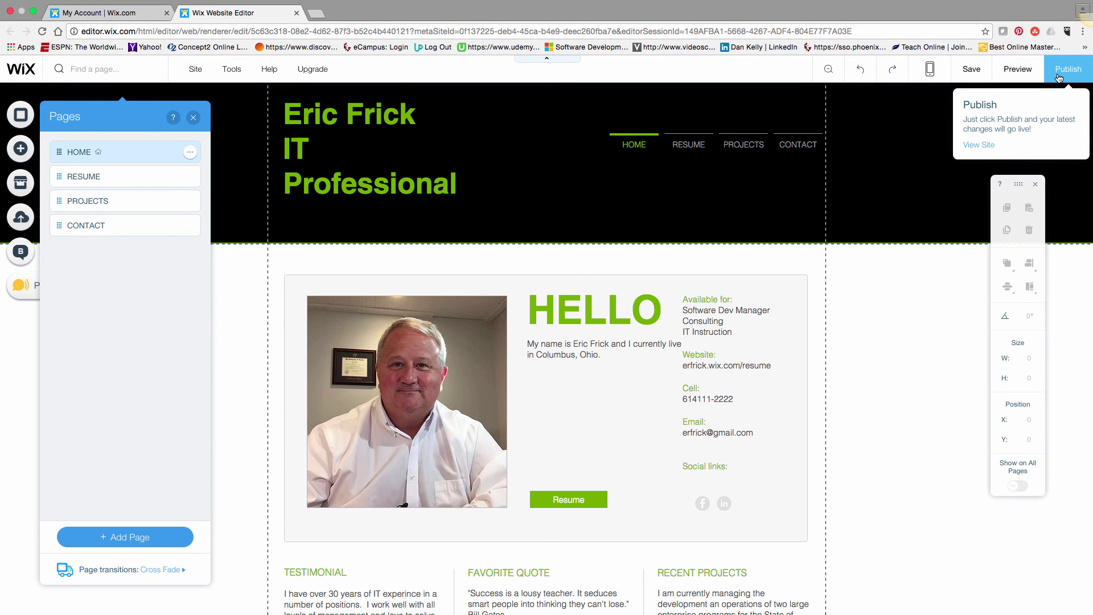
{"action": "left_click", "coordinate": [1058, 78]}
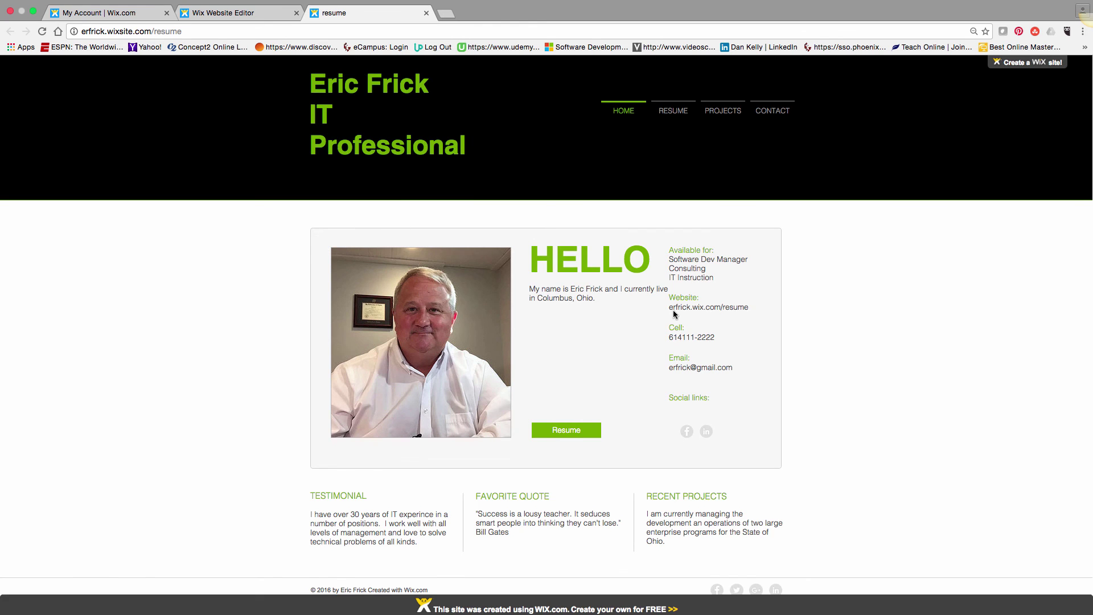
Step: Scroll the live Home page to review its 'IT Professional' header and HELLO section
{"action": "scroll", "coordinate": [673, 313], "scroll_direction": "down", "scroll_amount": 1}
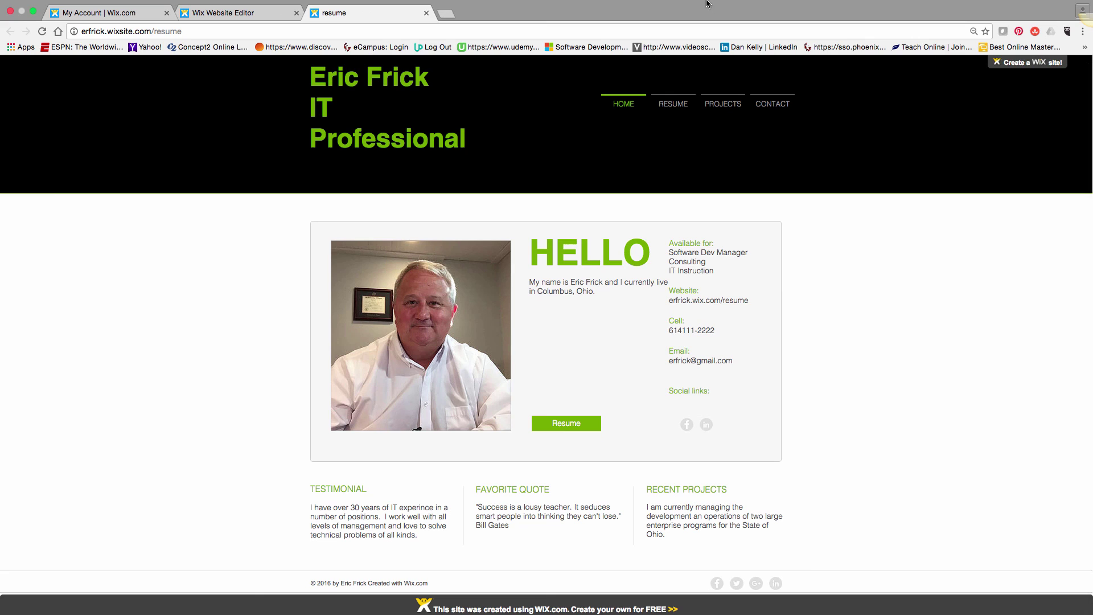
{"action": "mouse_move", "coordinate": [706, 4]}
{"action": "left_click", "coordinate": [783, 7]}
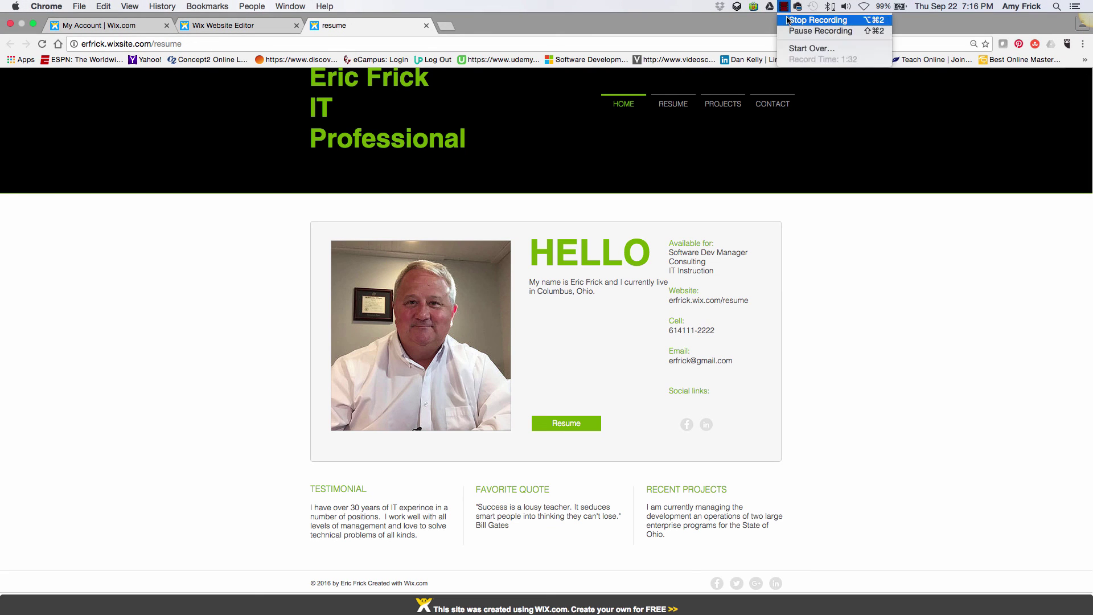